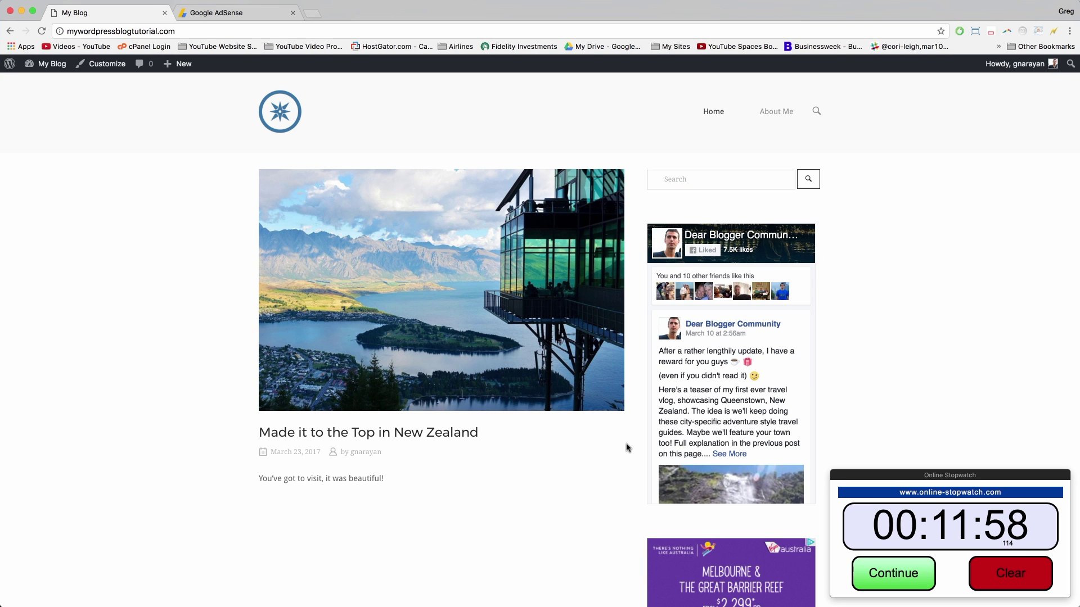
# Google the author's name plus 'pro blogger' in a new tab and open 'The Perfect Blogging Output Level'.
pyautogui.scroll(-4, 628, 448)
pyautogui.scroll(4, 628, 449)
pyautogui.scroll(-3, 635, 452)
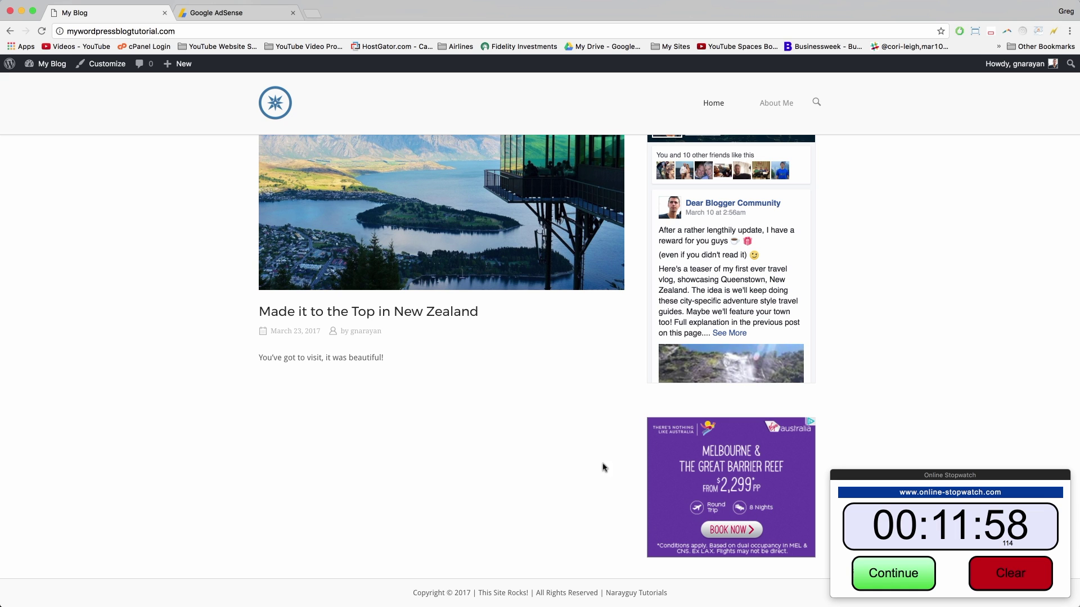
pyautogui.scroll(3, 466, 529)
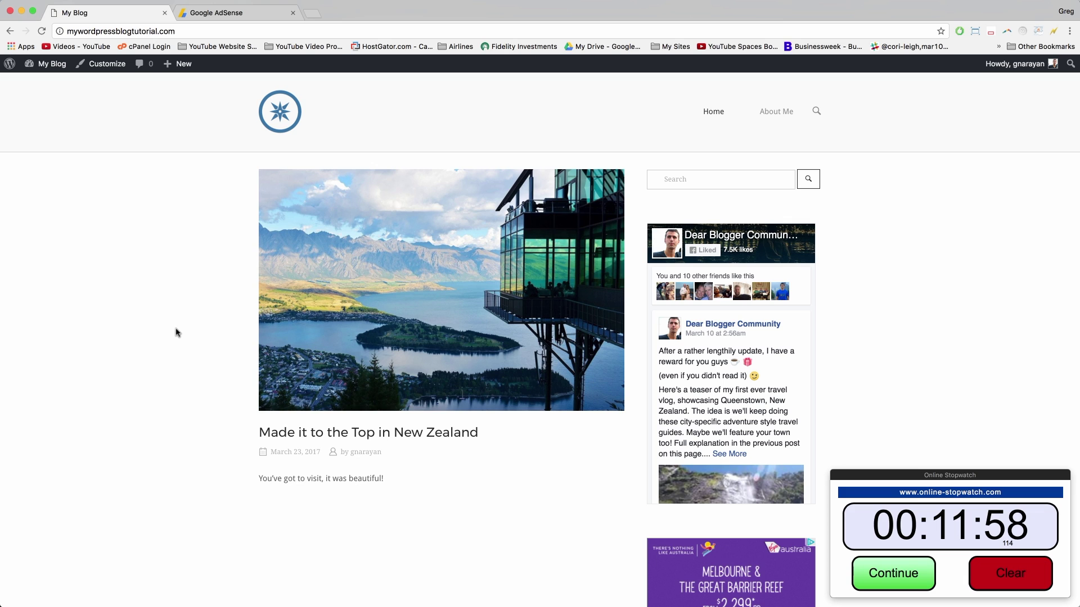
pyautogui.click(316, 16)
pyautogui.write('gre')
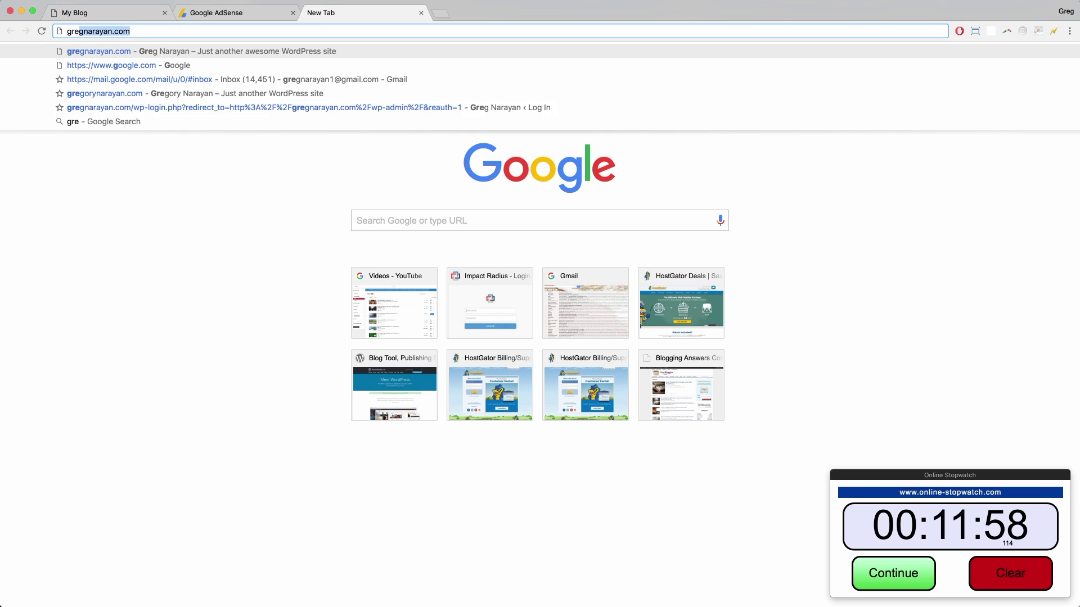
pyautogui.write('g narayan p')
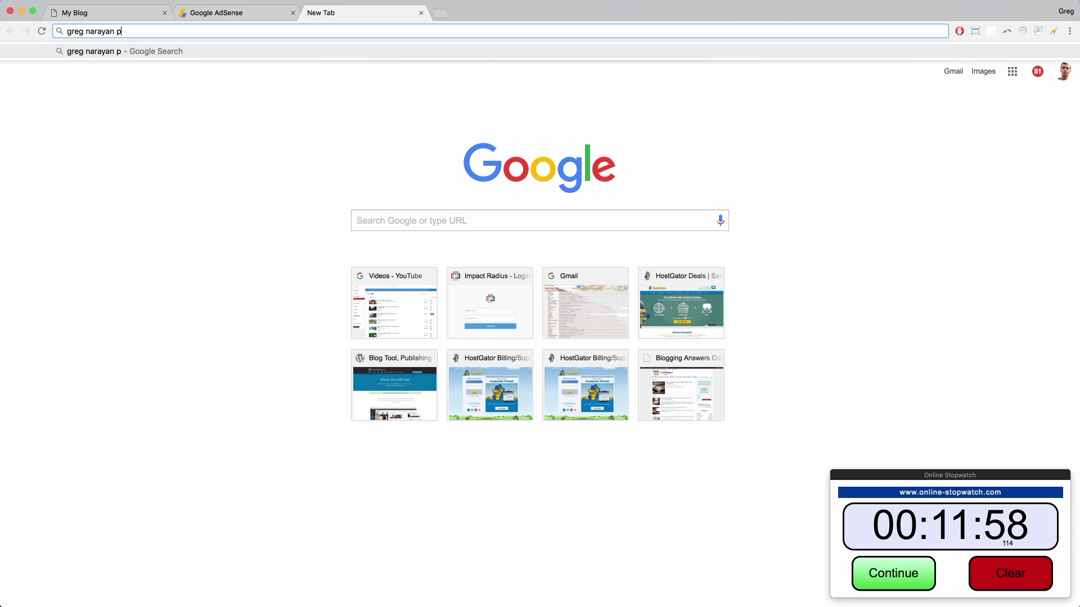
pyautogui.write('ro blogger')
pyautogui.press('Return')
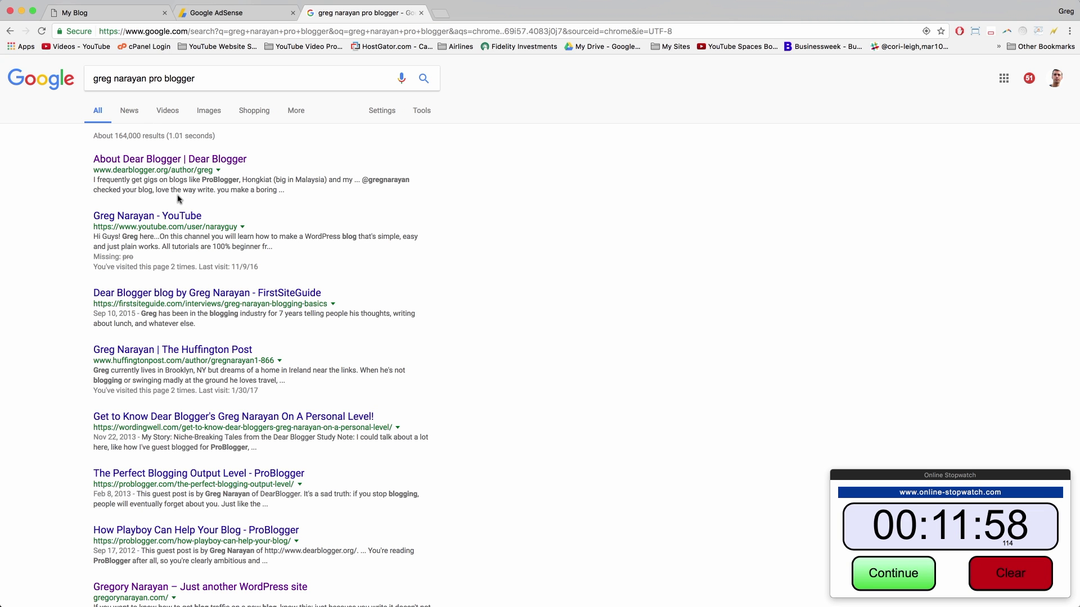
pyautogui.scroll(-3, 82, 312)
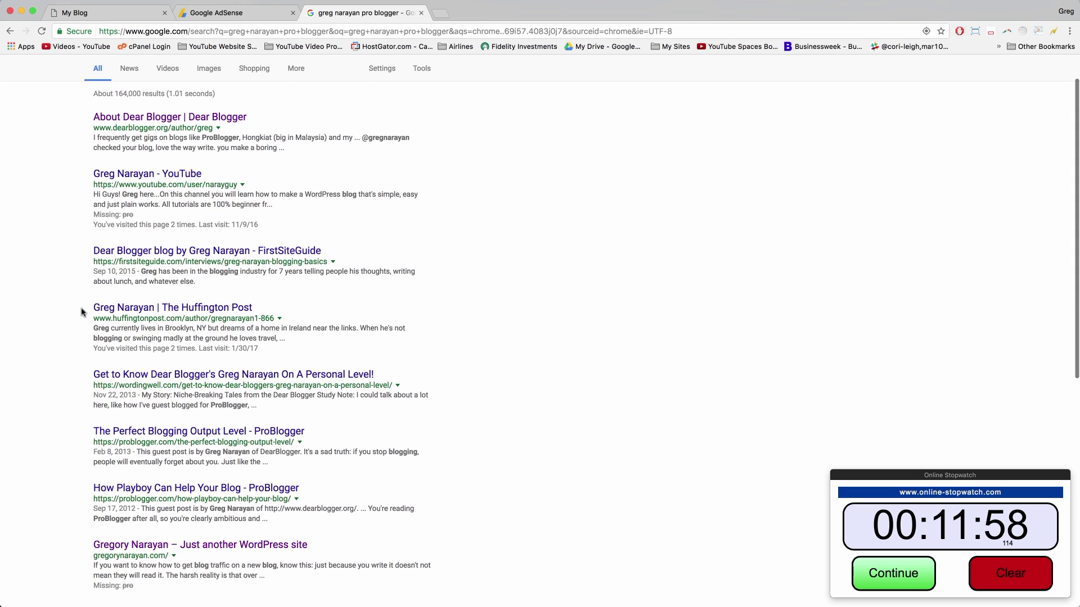
pyautogui.click(150, 365)
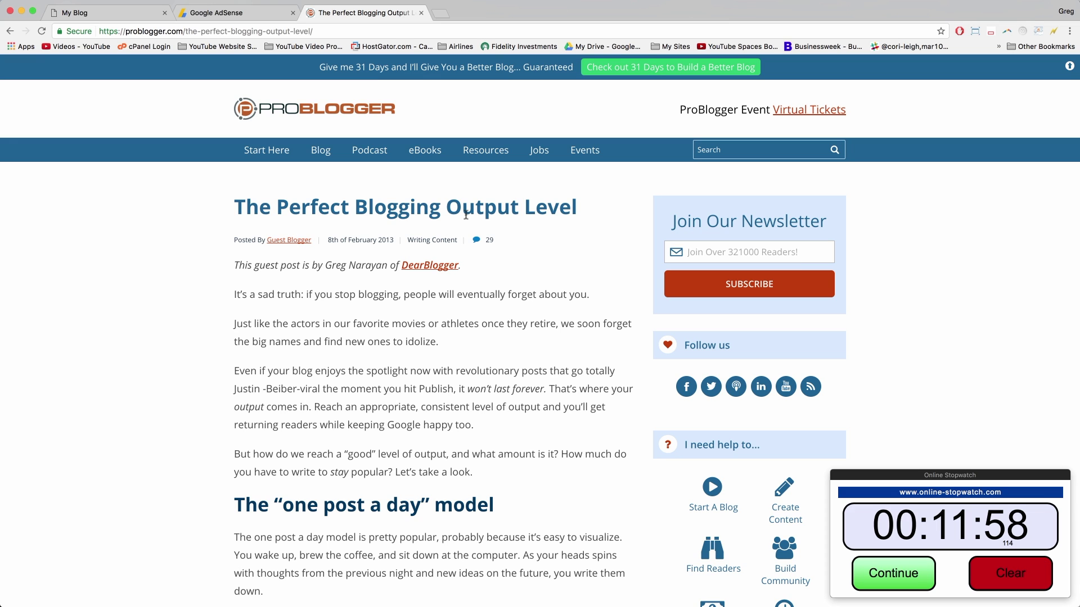
# Highlight the article title 'The Perfect Blogging Output Level', then clear the selection.
pyautogui.scroll(-3, 420, 309)
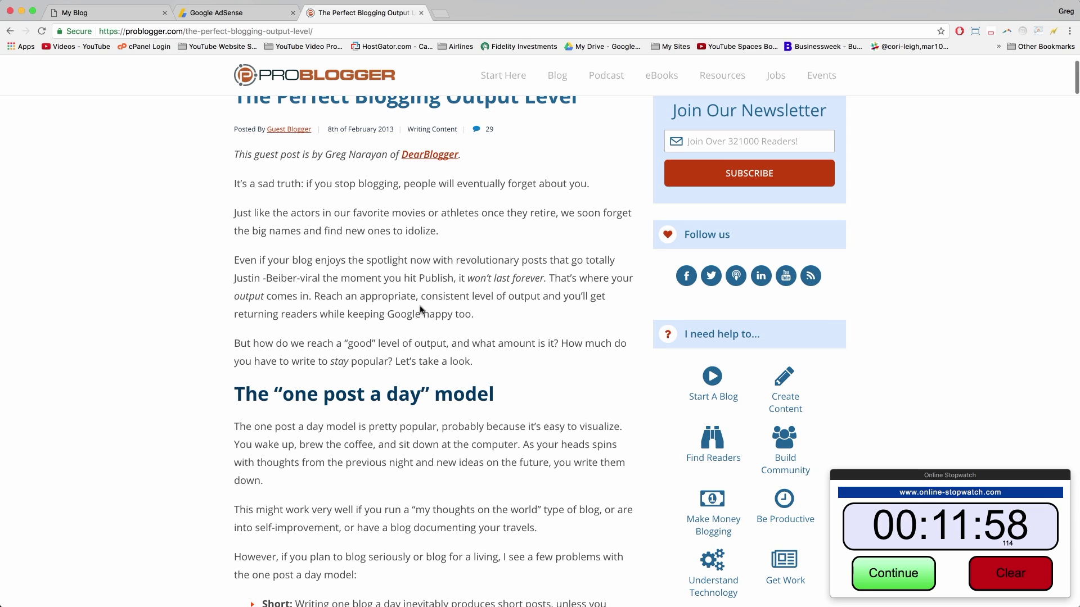
pyautogui.scroll(3, 420, 310)
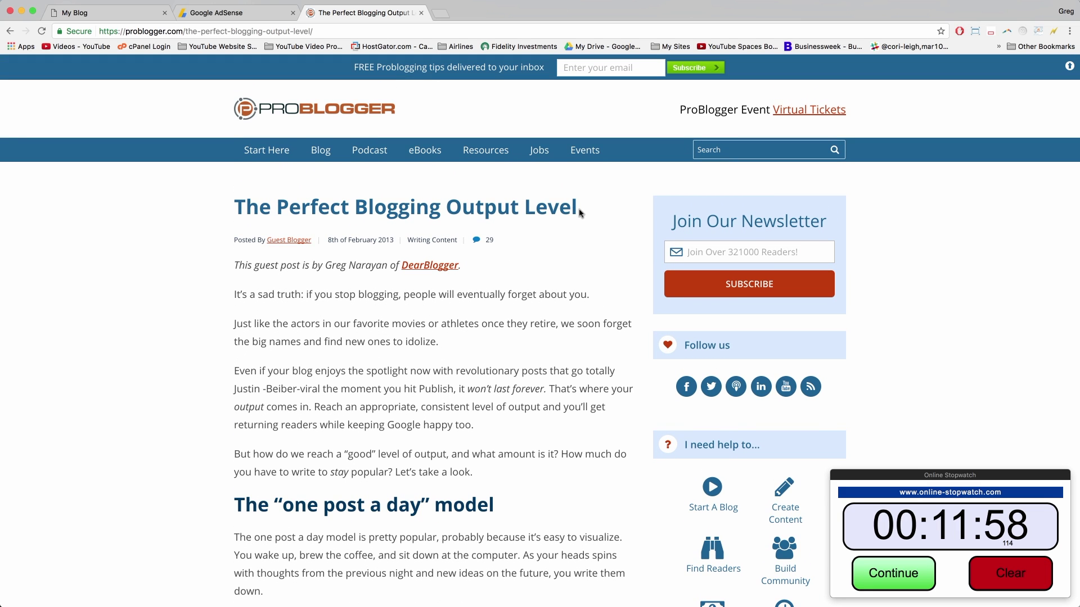
pyautogui.moveTo(583, 212); pyautogui.dragTo(235, 212)
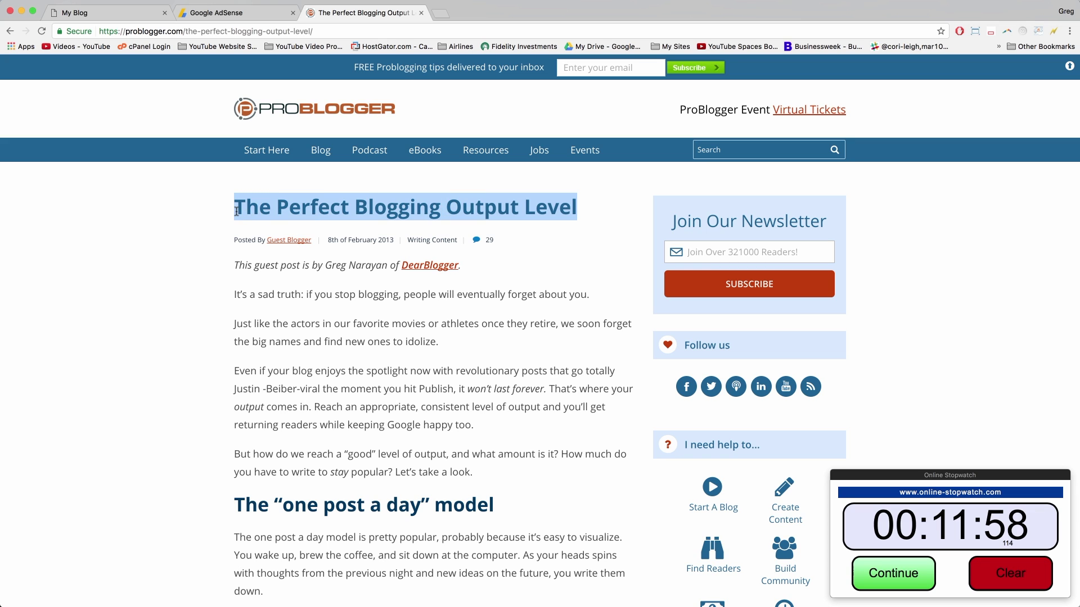
pyautogui.click(276, 263)
pyautogui.moveTo(248, 265); pyautogui.dragTo(234, 265)
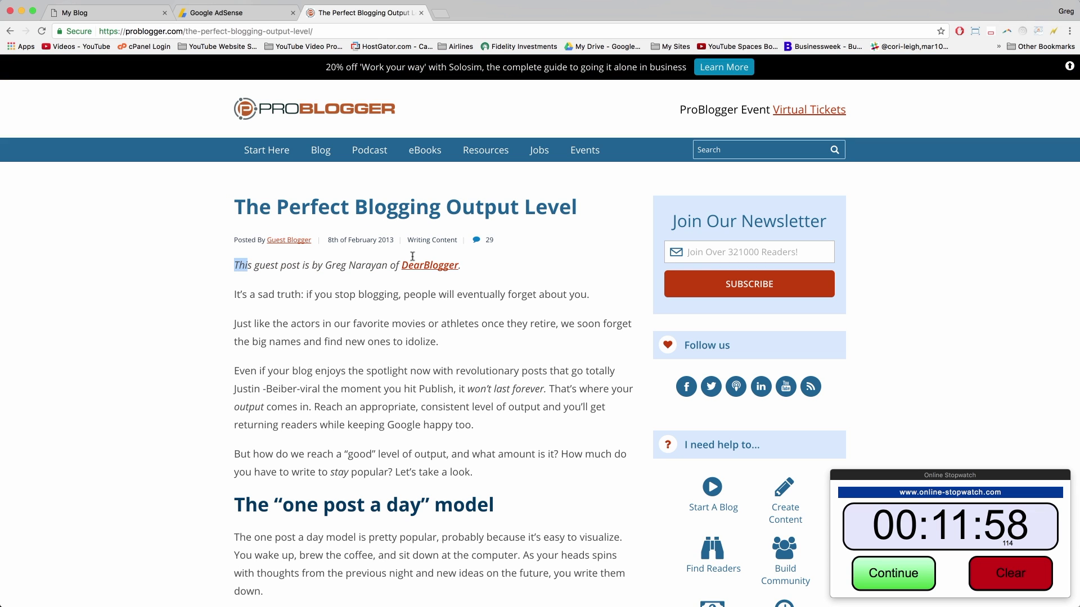
pyautogui.click(369, 267)
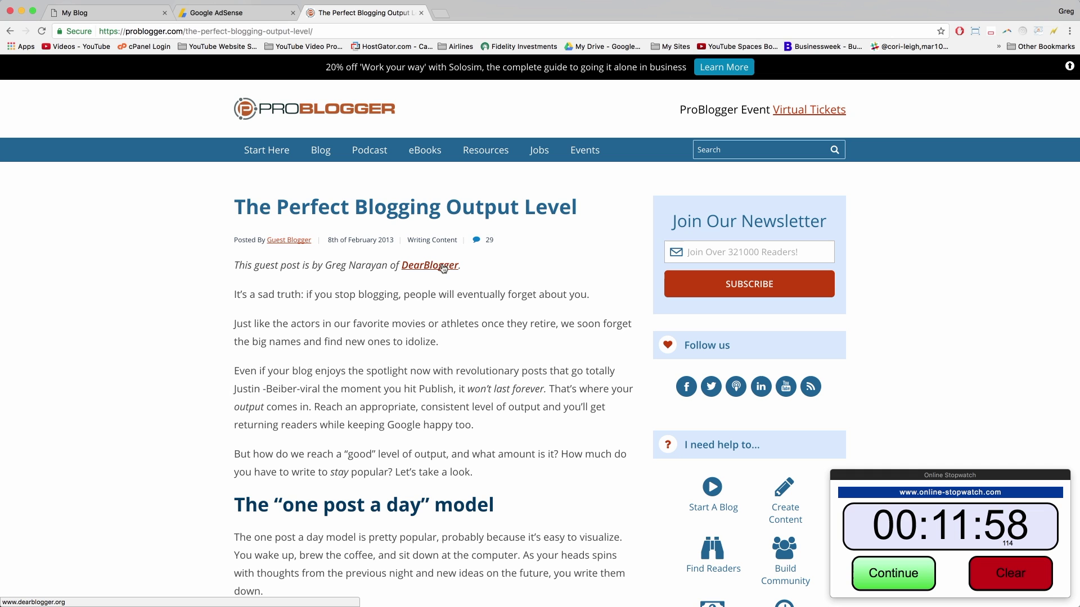
# Read the guest post down to its end, then scroll back up.
pyautogui.scroll(-5, 481, 297)
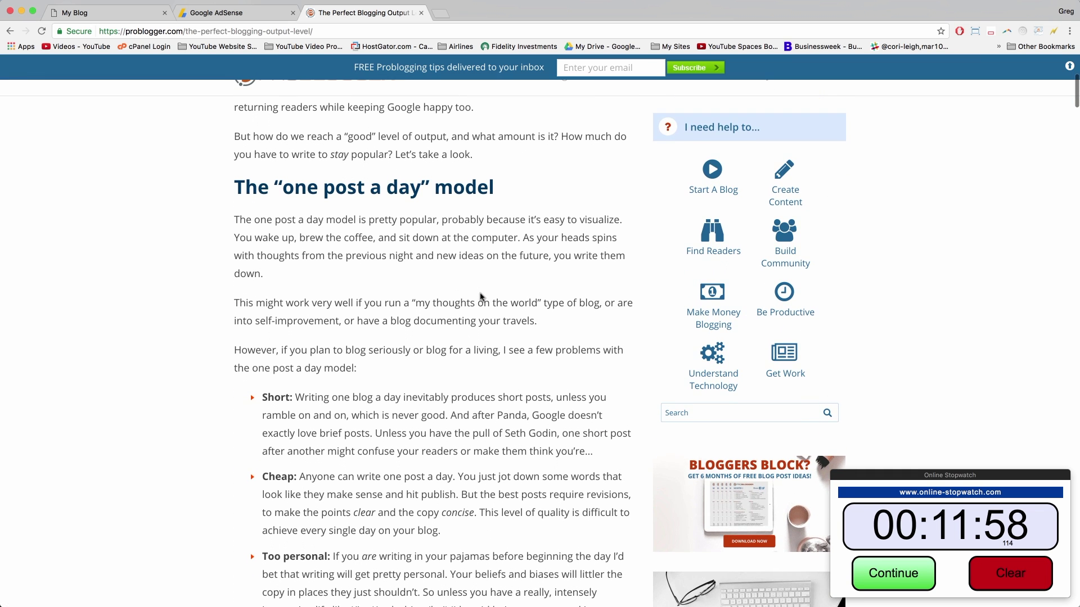
pyautogui.scroll(-3, 481, 297)
pyautogui.scroll(-6, 481, 297)
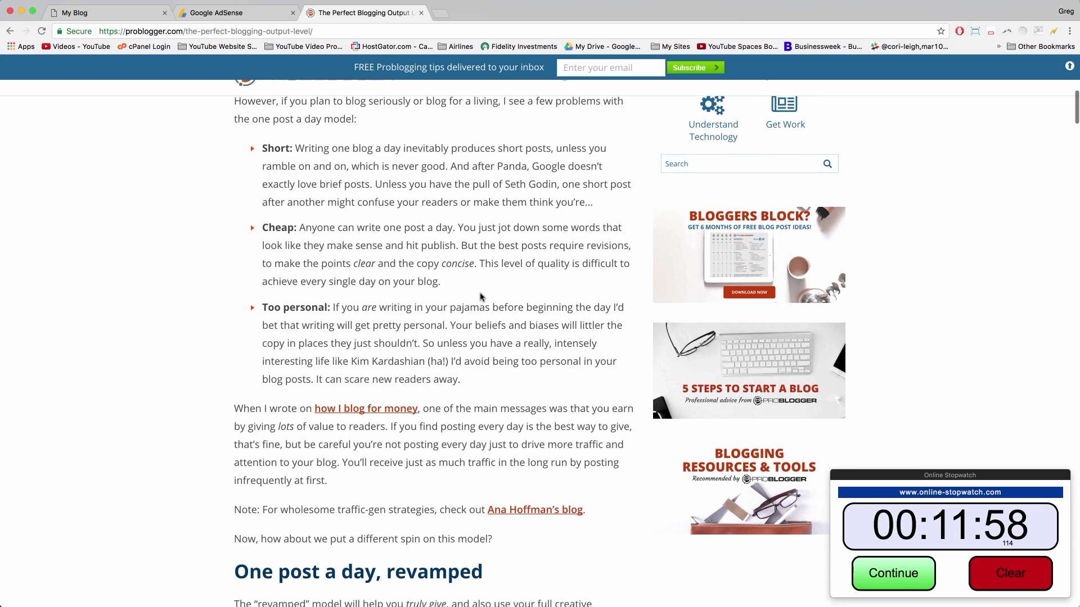
pyautogui.scroll(-2, 481, 296)
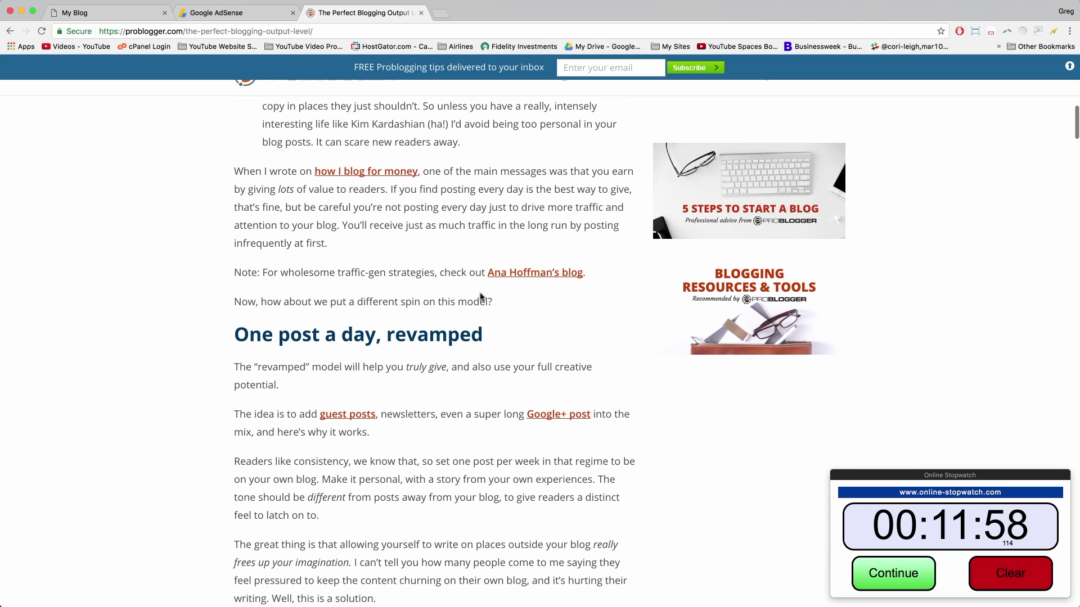
pyautogui.scroll(-2, 481, 296)
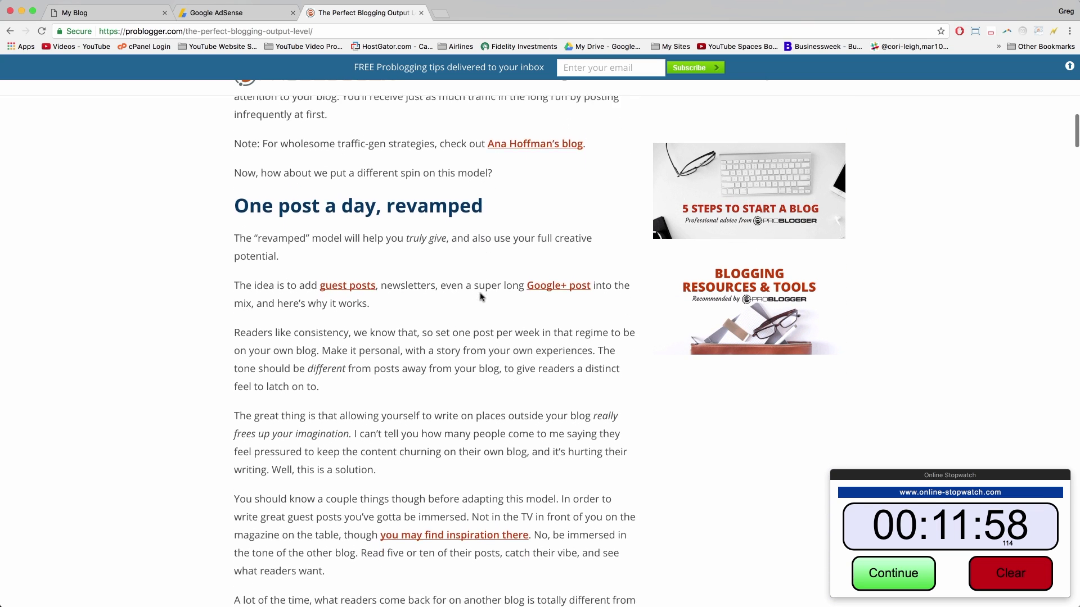
pyautogui.scroll(-4, 481, 297)
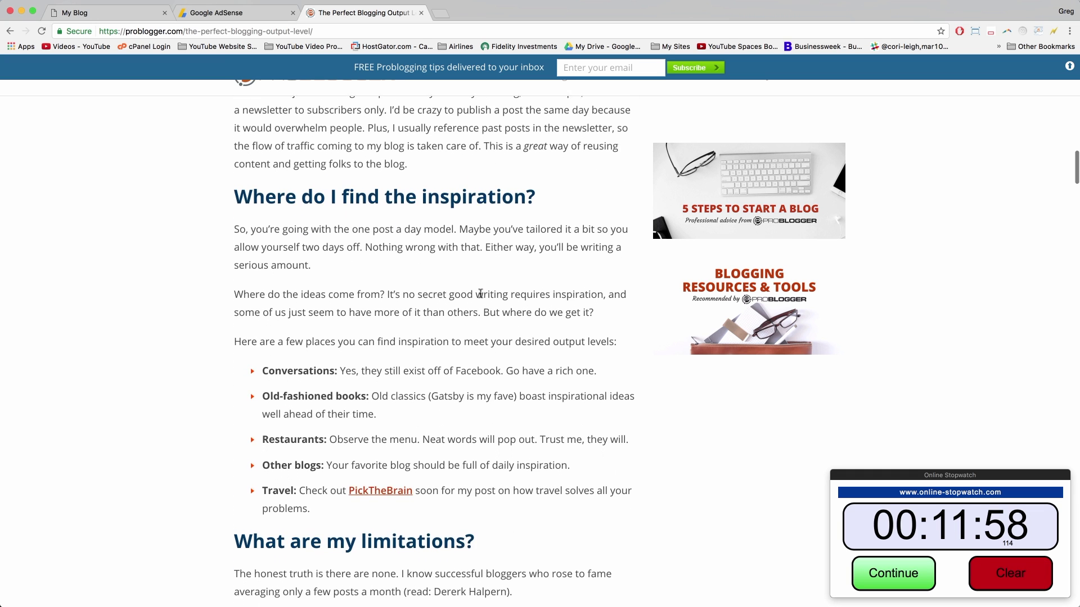
pyautogui.scroll(-1, 489, 322)
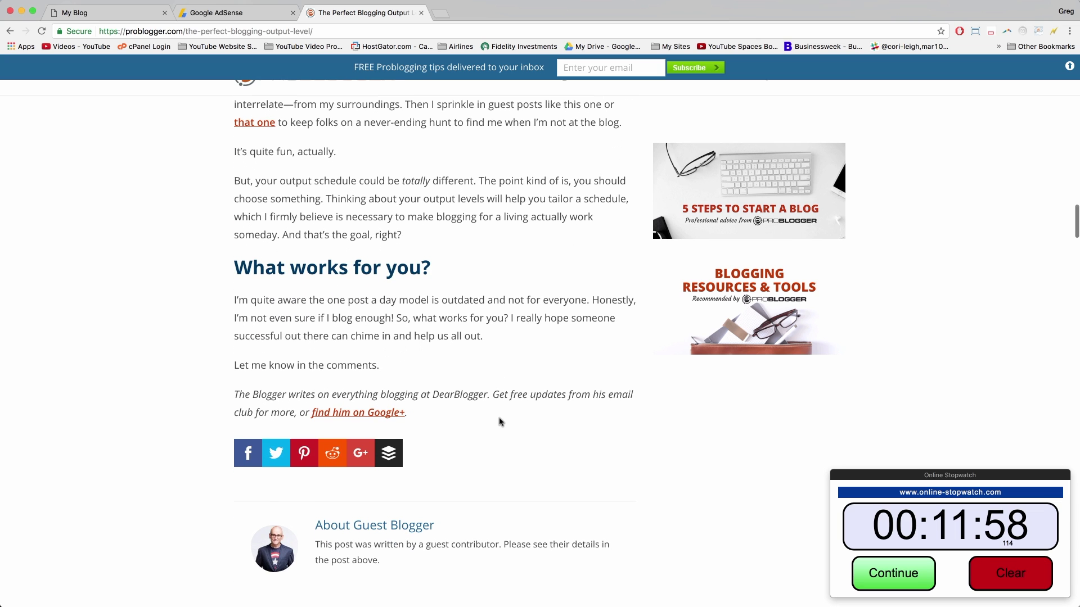
pyautogui.scroll(5, 501, 422)
pyautogui.scroll(9, 500, 422)
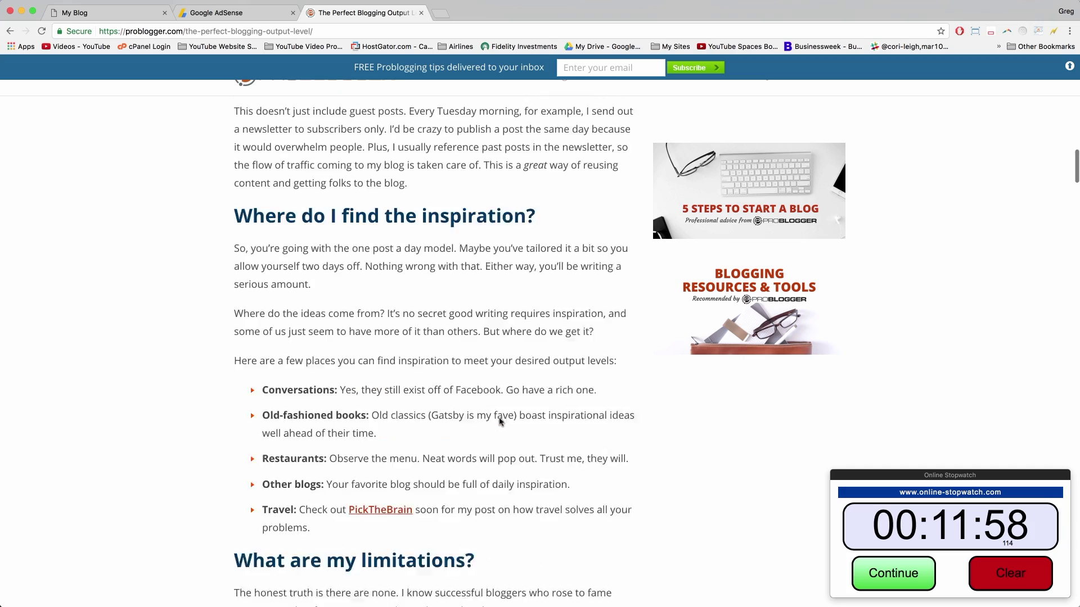
pyautogui.scroll(8, 500, 419)
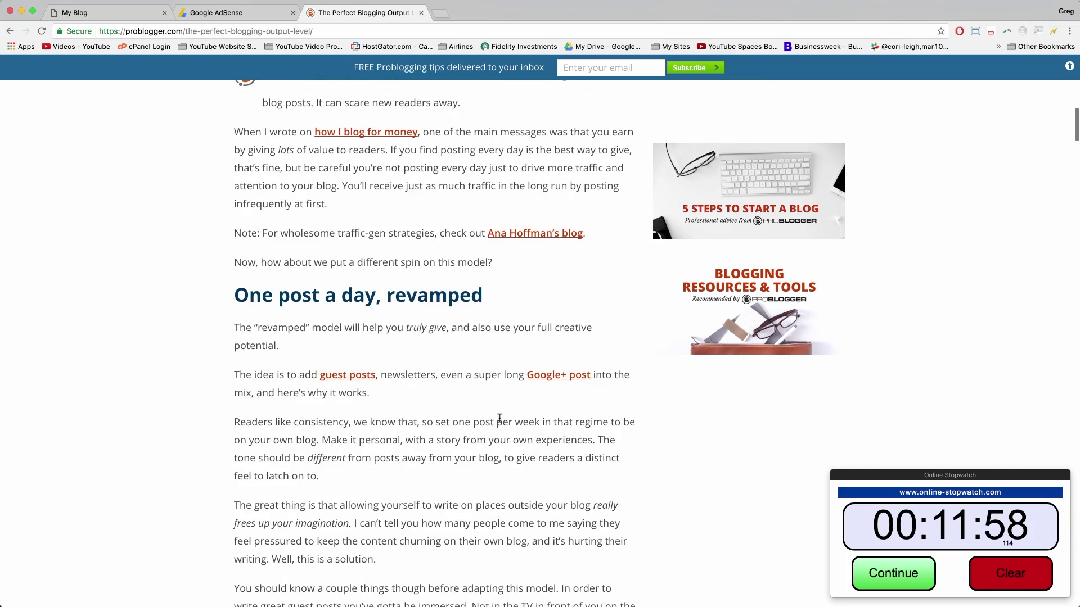
# Open the linked Traffic Generation Cafe about page, skim it, and close its tab.
pyautogui.click(527, 242)
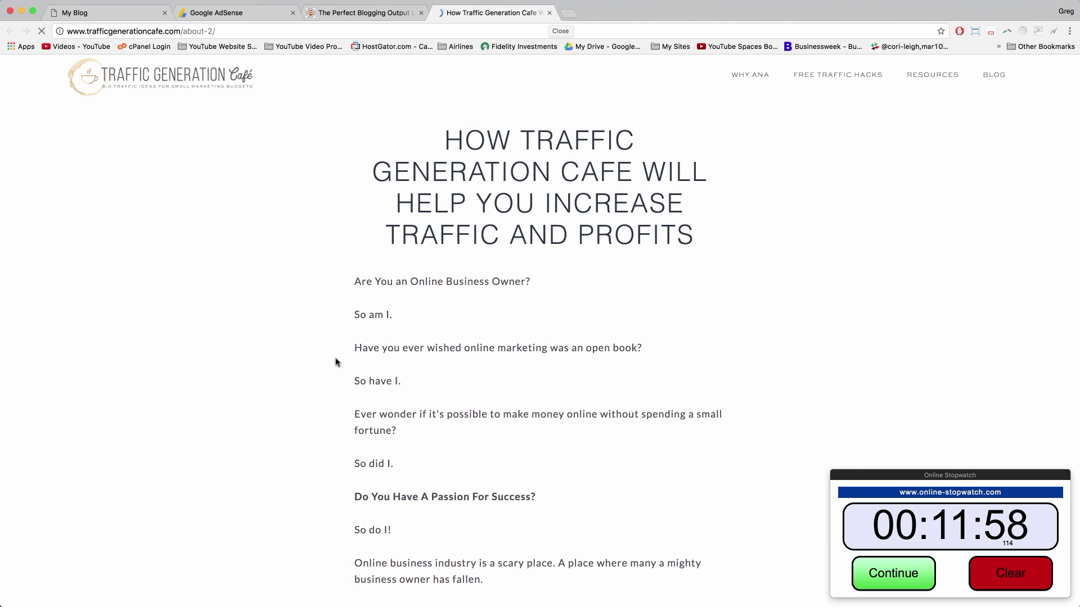
pyautogui.scroll(-8, 336, 362)
pyautogui.scroll(-17, 336, 361)
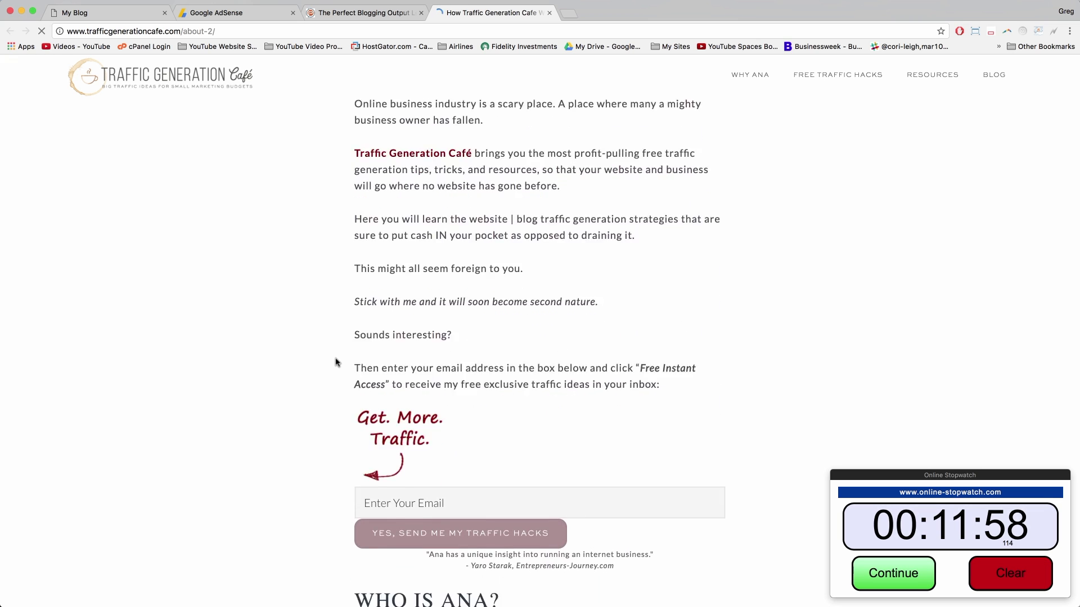
pyautogui.scroll(-4, 337, 362)
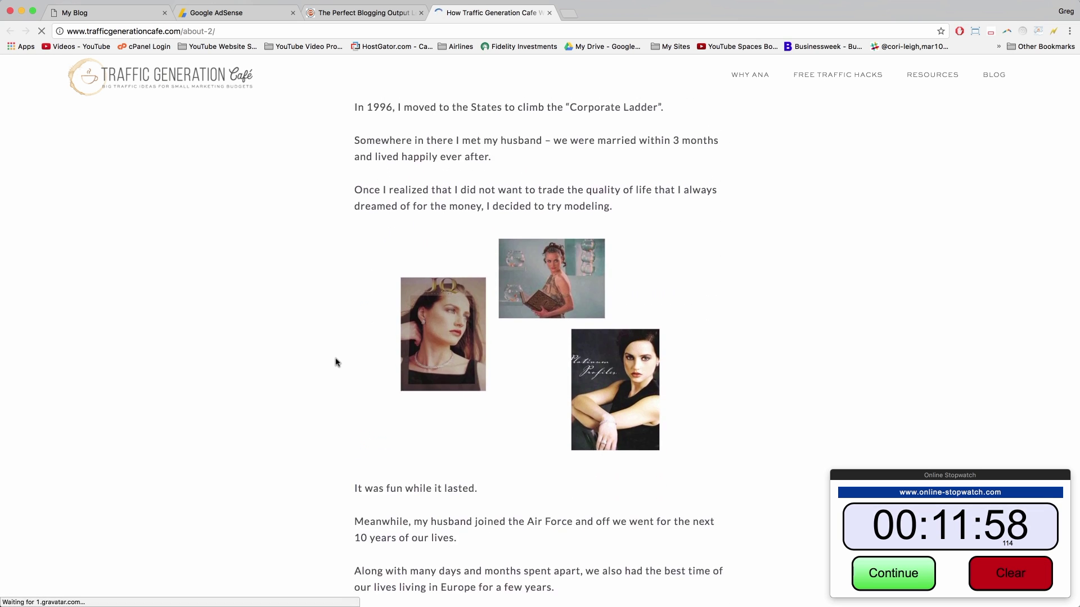
pyautogui.click(547, 13)
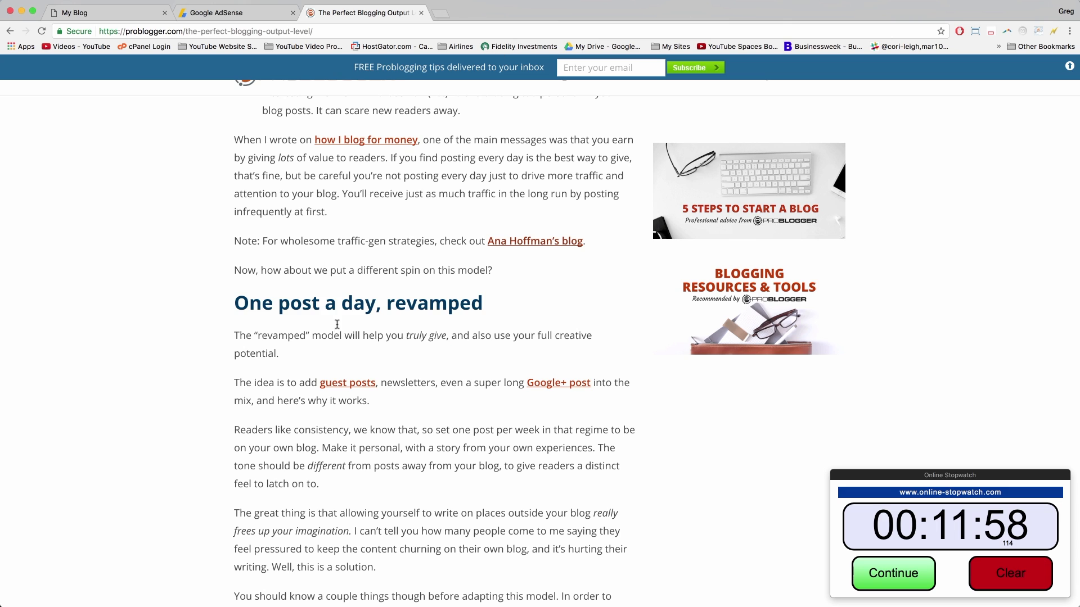
pyautogui.scroll(15, 360, 382)
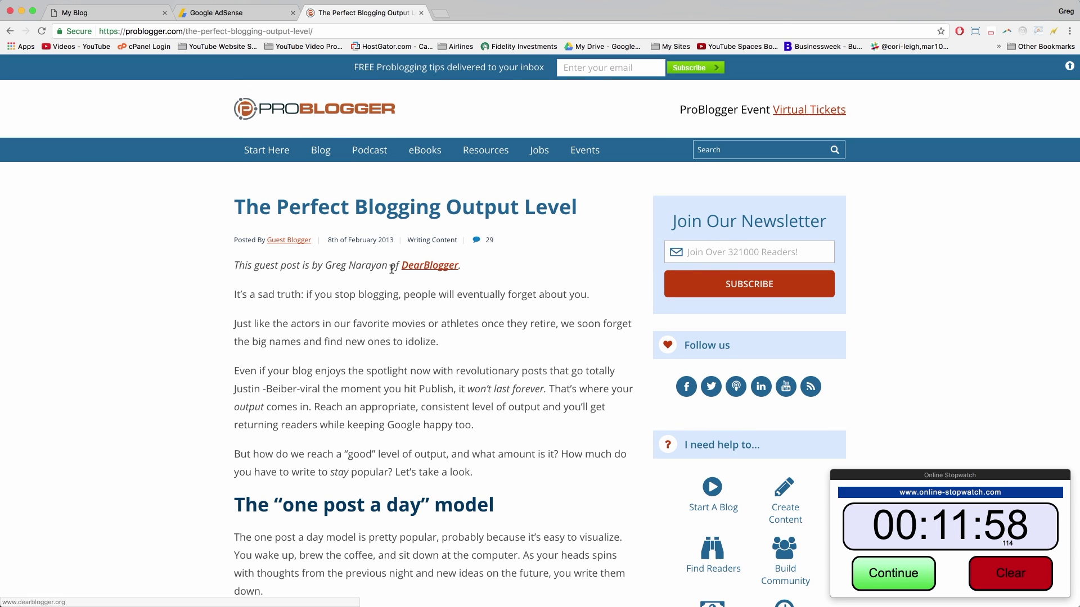
# Visit the DearBlogger homepage from the byline, then go back to the guest post.
pyautogui.click(414, 272)
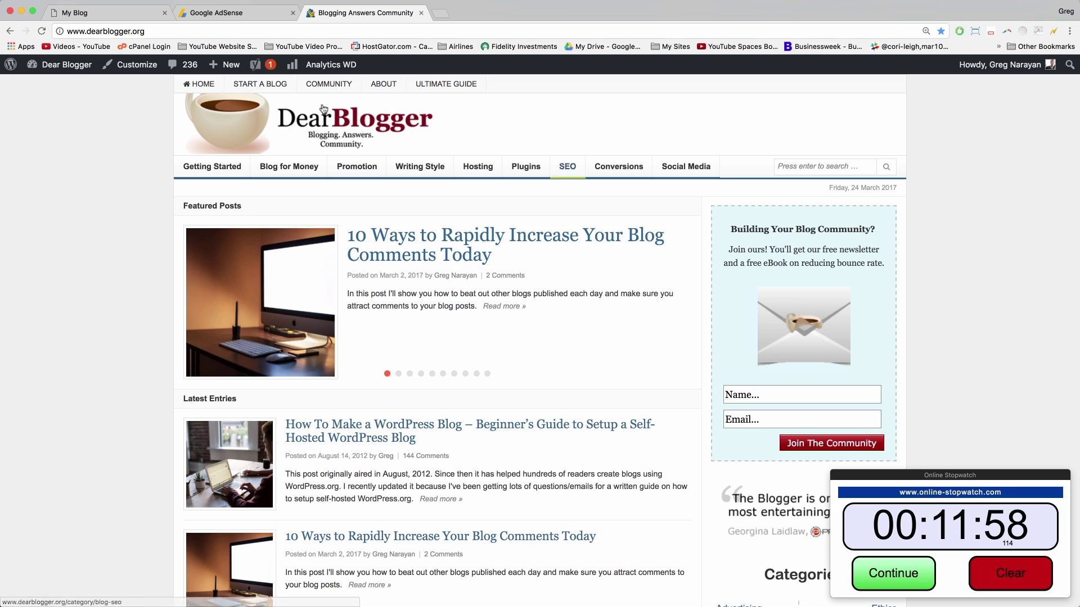
pyautogui.scroll(-13, 129, 328)
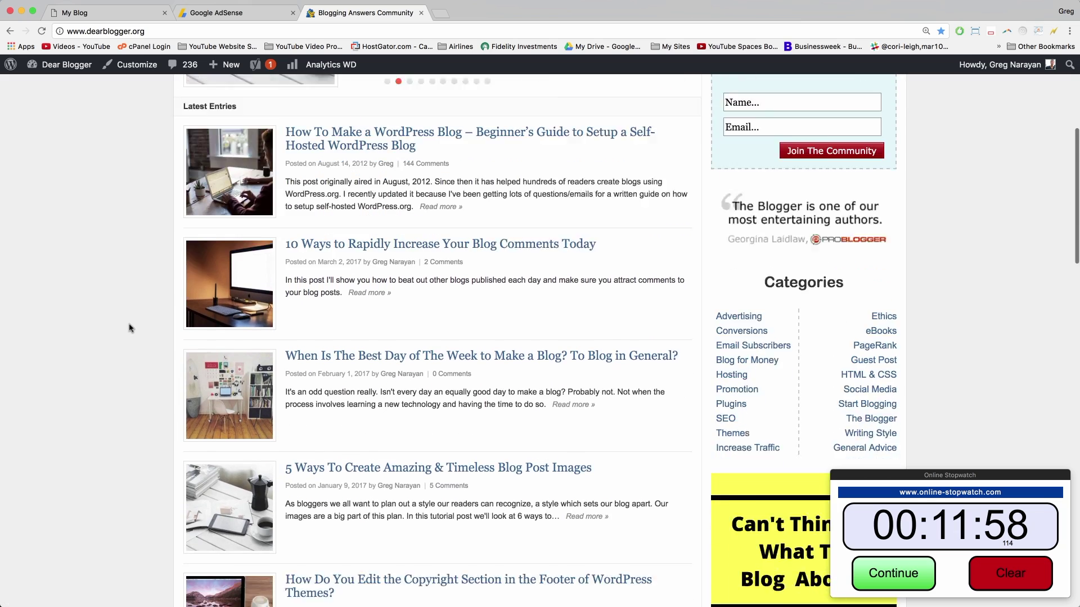
pyautogui.scroll(13, 129, 327)
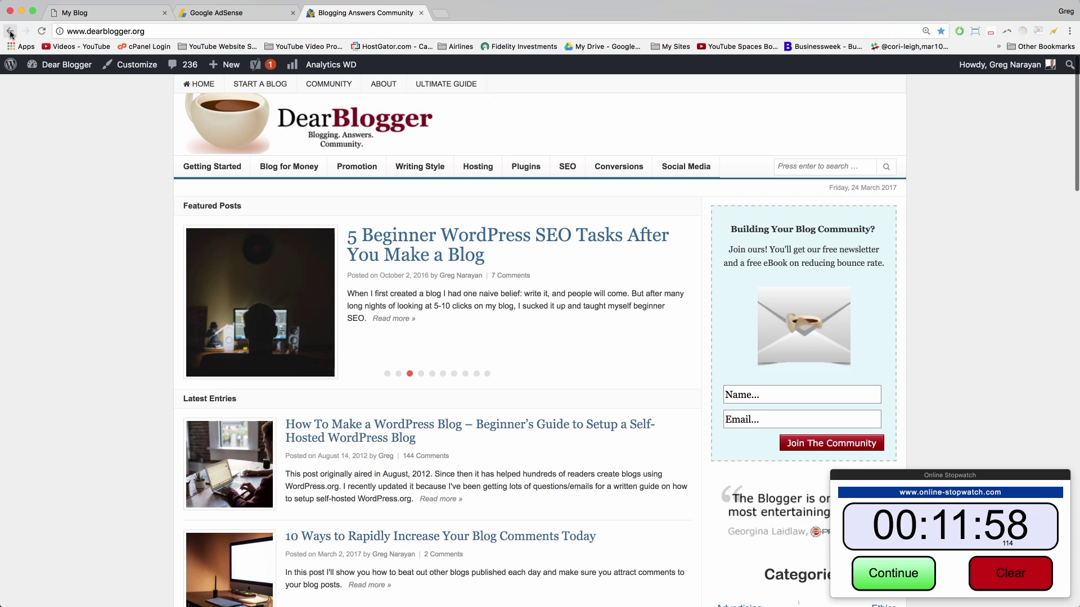
pyautogui.click(10, 32)
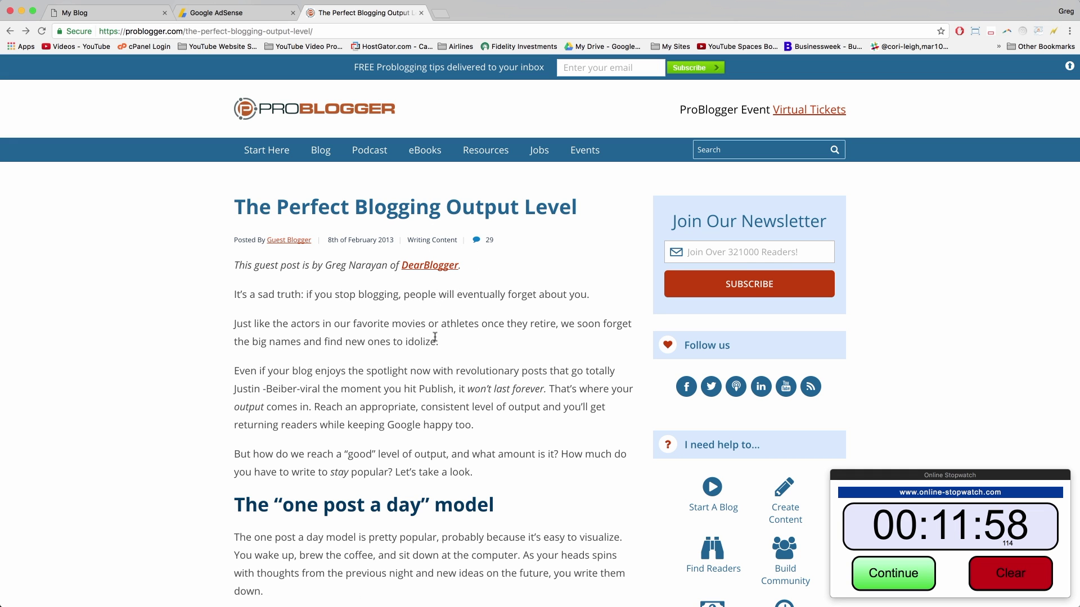
# Open the 'how I blog for money' link in a new tab and scroll through 'Make Money as a Blogger'.
pyautogui.scroll(-10, 435, 336)
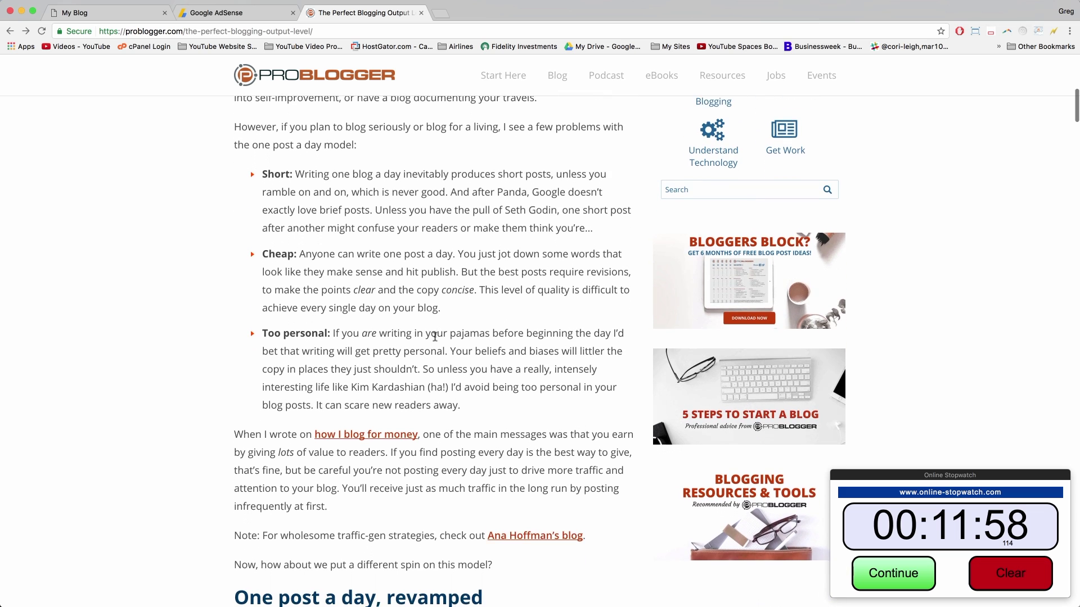
pyautogui.scroll(-4, 434, 336)
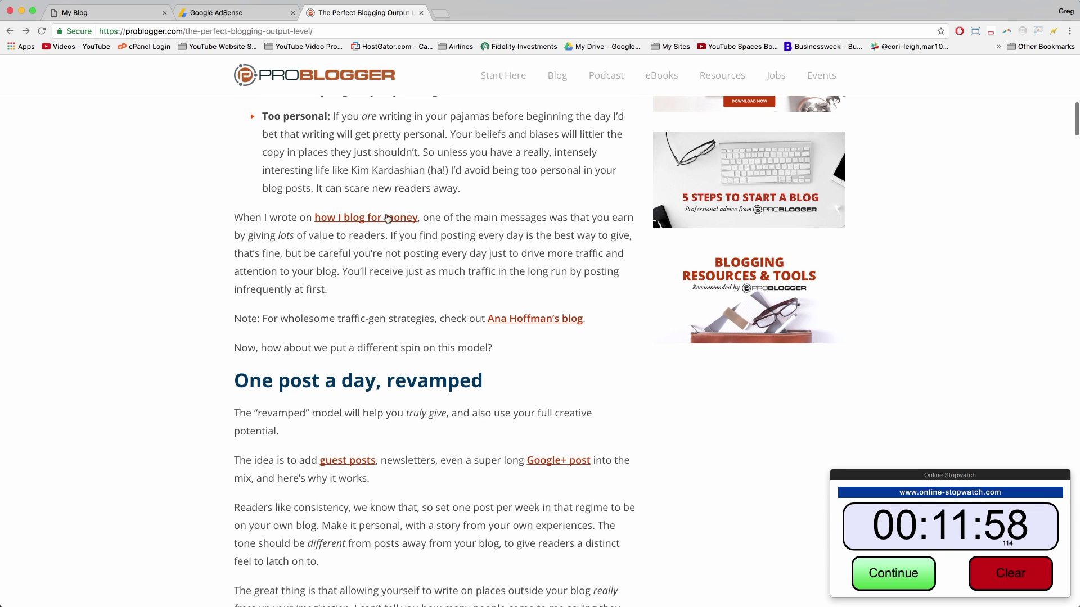
pyautogui.click(388, 219)
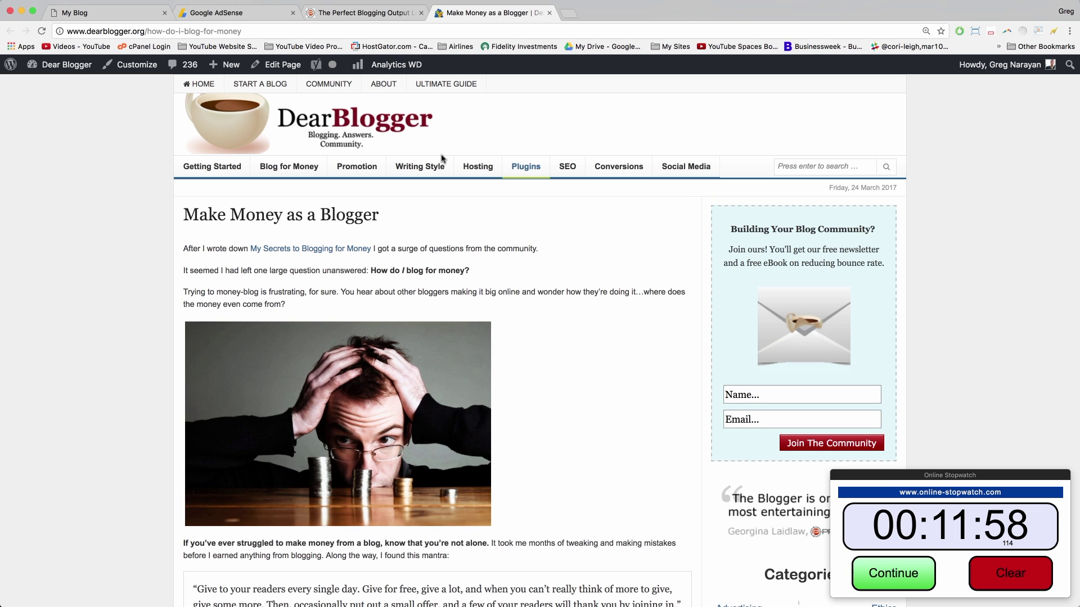
pyautogui.click(365, 14)
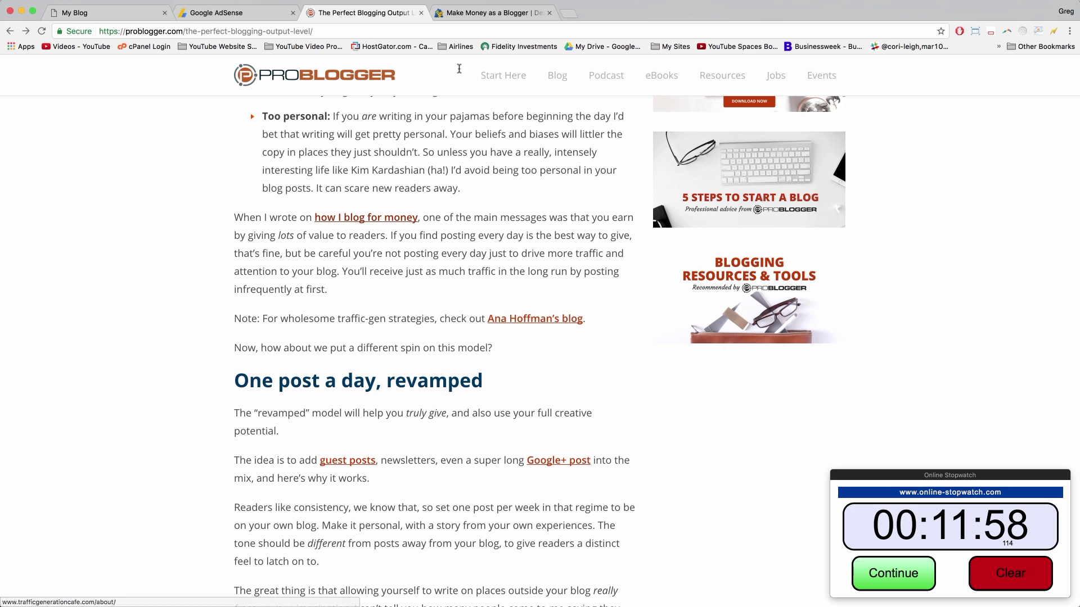
pyautogui.click(502, 13)
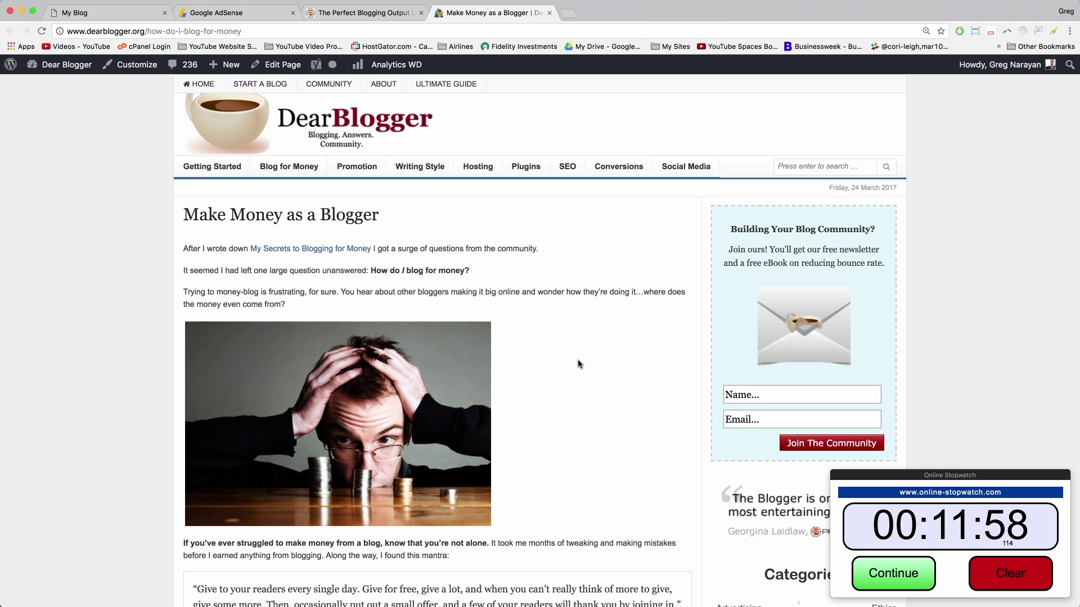
pyautogui.scroll(-1, 550, 261)
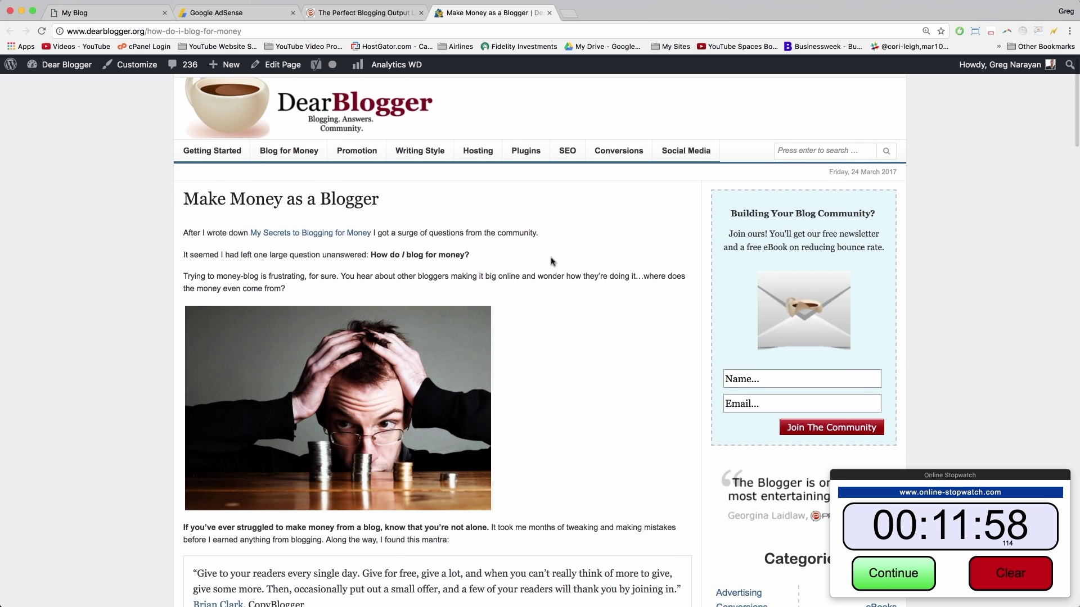
pyautogui.scroll(-6, 550, 261)
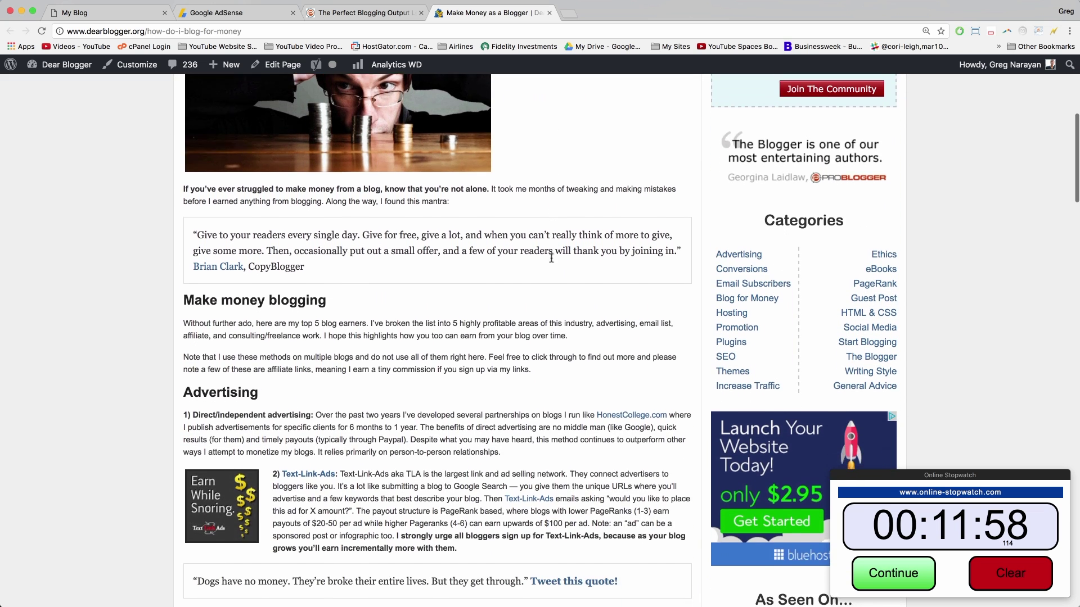
pyautogui.scroll(-6, 552, 257)
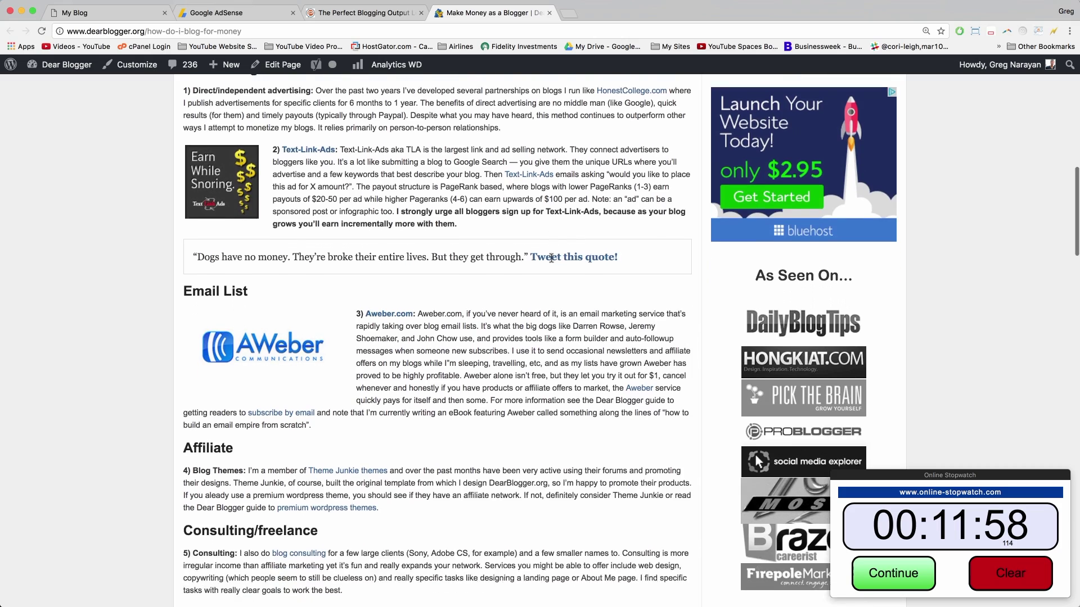
pyautogui.scroll(-6, 551, 258)
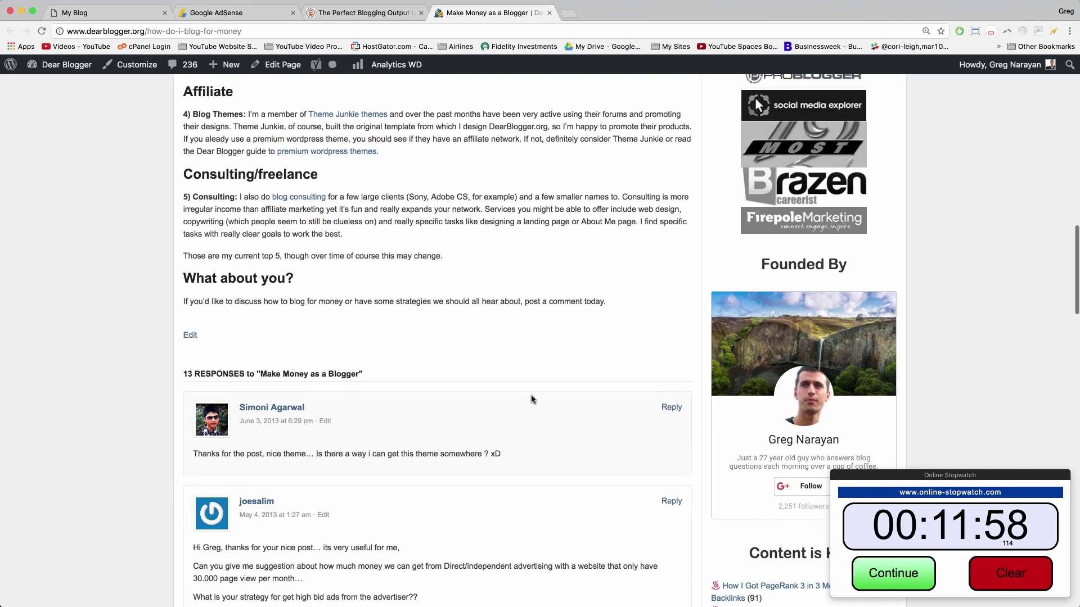
pyautogui.scroll(20, 534, 399)
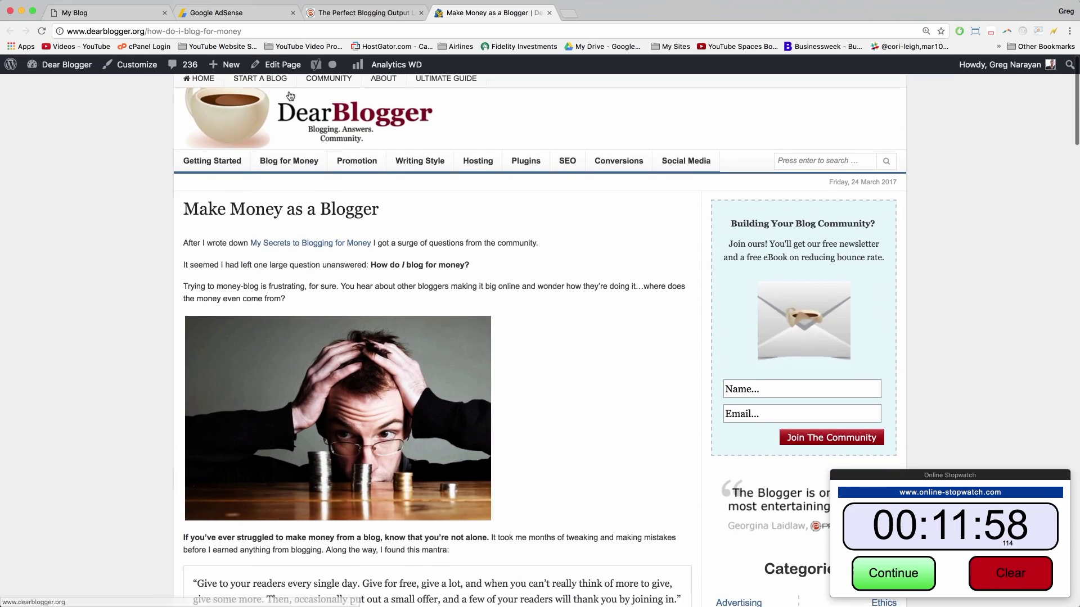
# Edit the page in WordPress and open Yoast's snippet editor to its slug and meta description fields.
pyautogui.moveTo(232, 68)
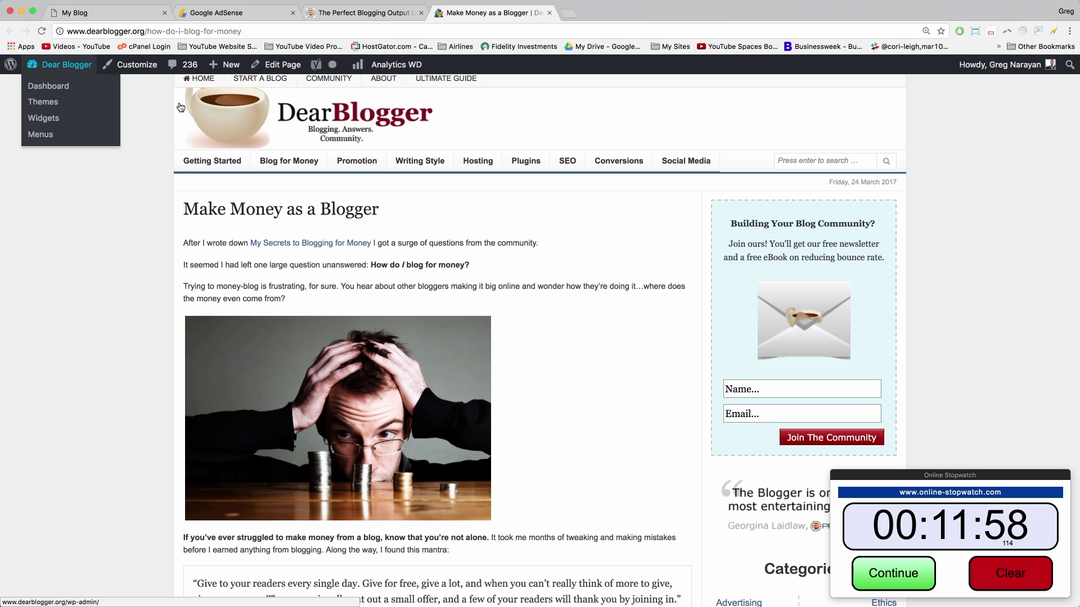
pyautogui.click(284, 65)
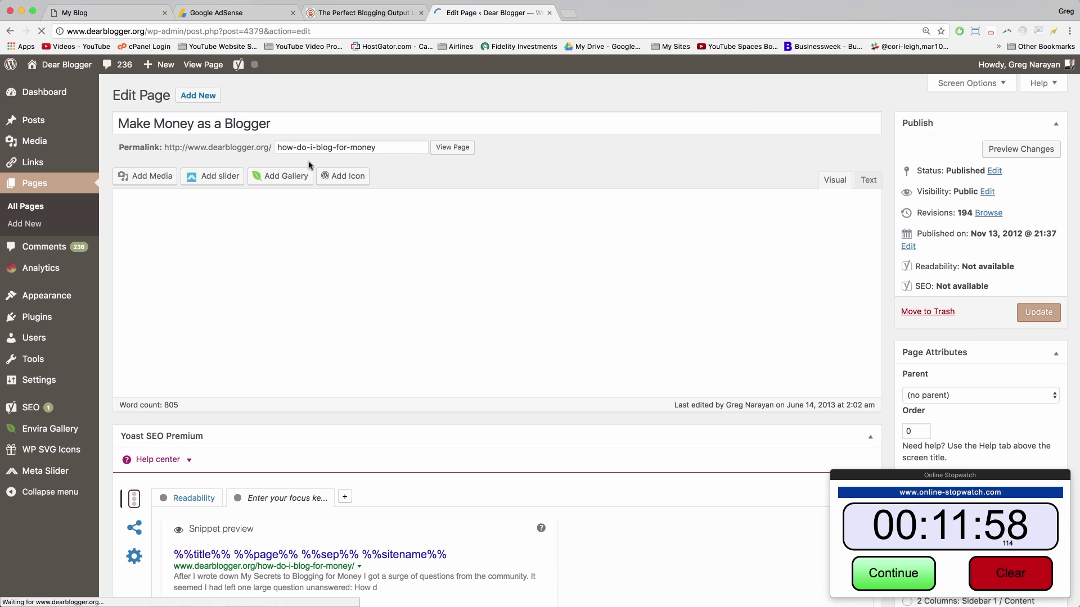
pyautogui.scroll(-10, 307, 166)
pyautogui.scroll(-15, 309, 165)
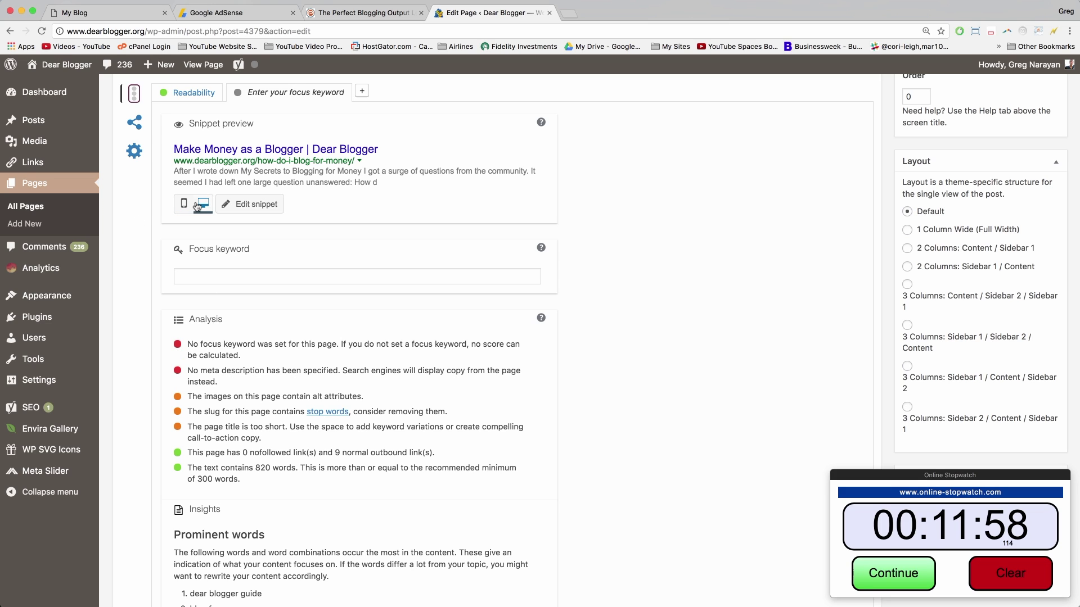
pyautogui.scroll(2, 241, 268)
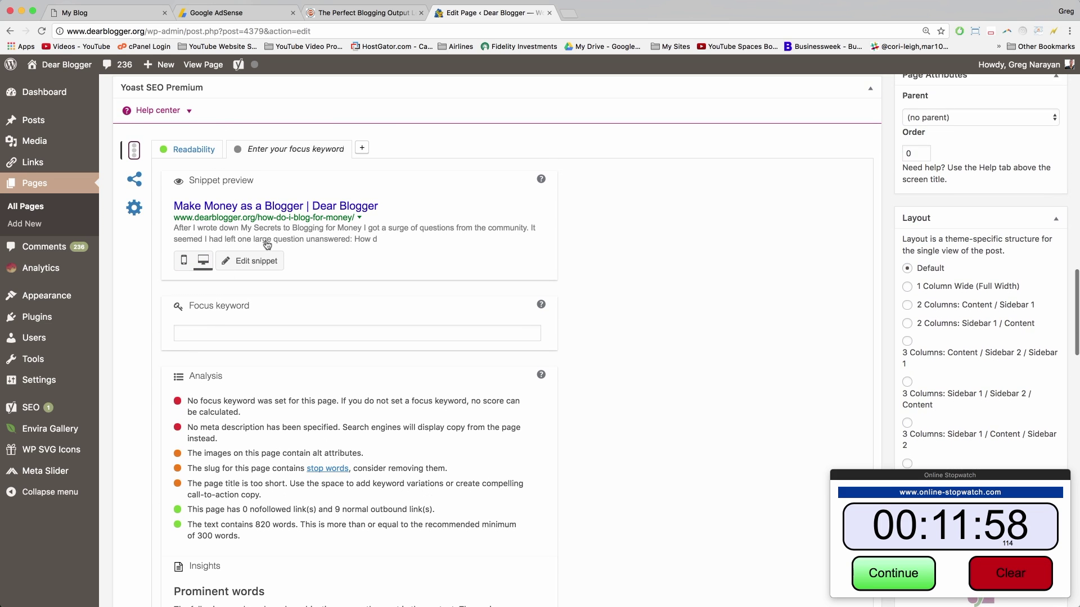
pyautogui.click(253, 269)
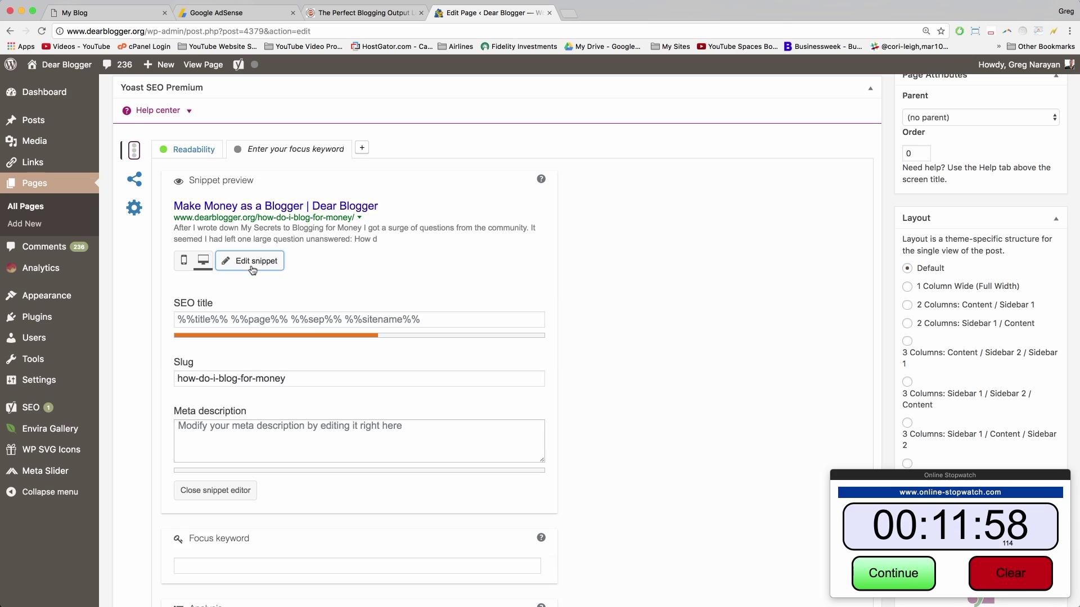
pyautogui.click(204, 378)
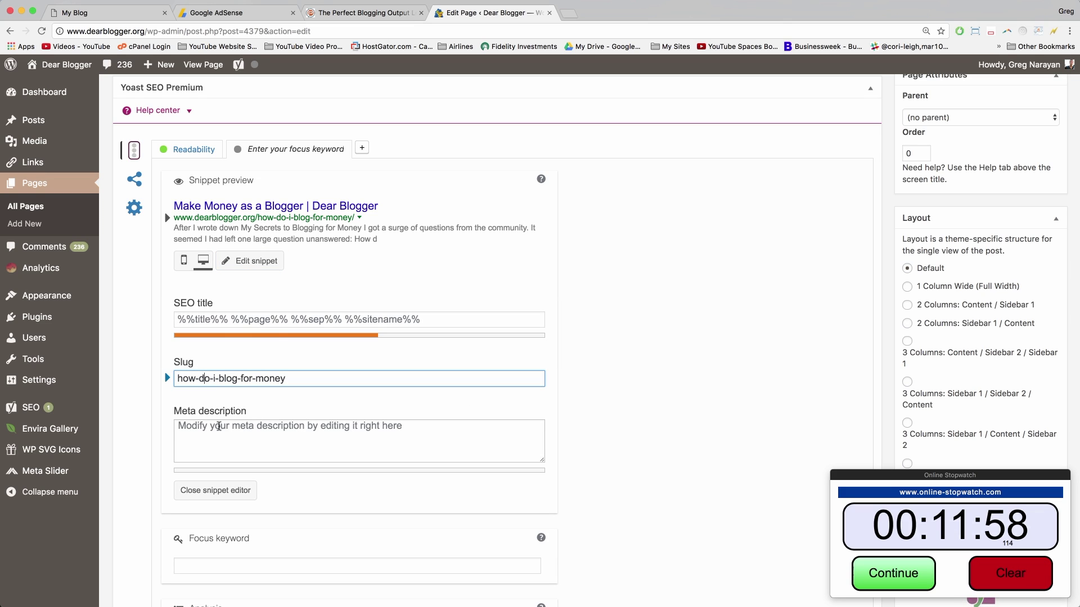
pyautogui.click(219, 427)
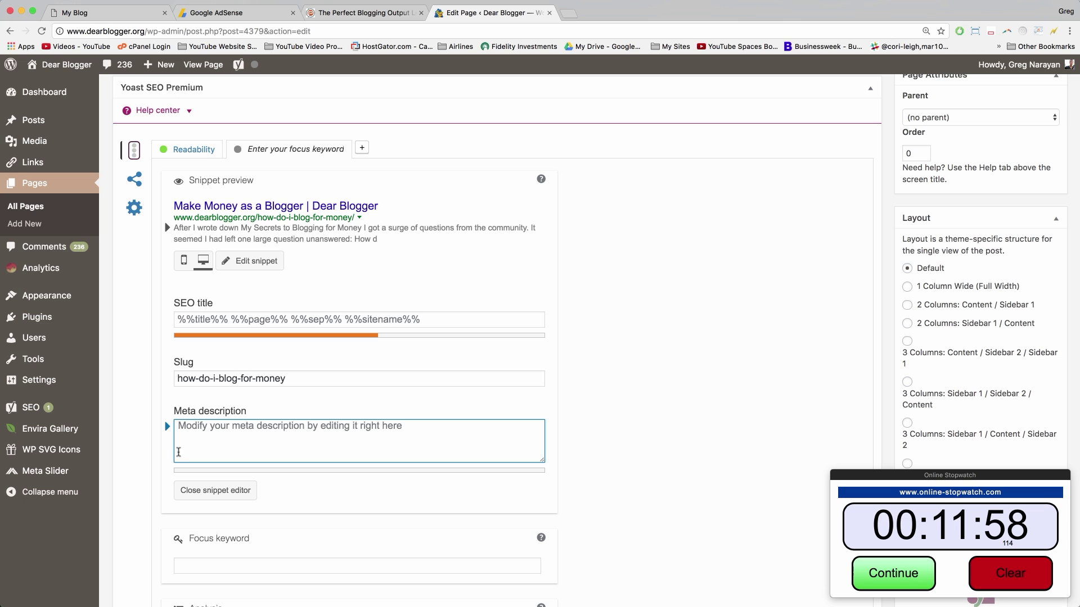
# Search Google for 'how to blog for money' in a new tab and highlight ad and result snippets.
pyautogui.click(569, 14)
pyautogui.write('how ')
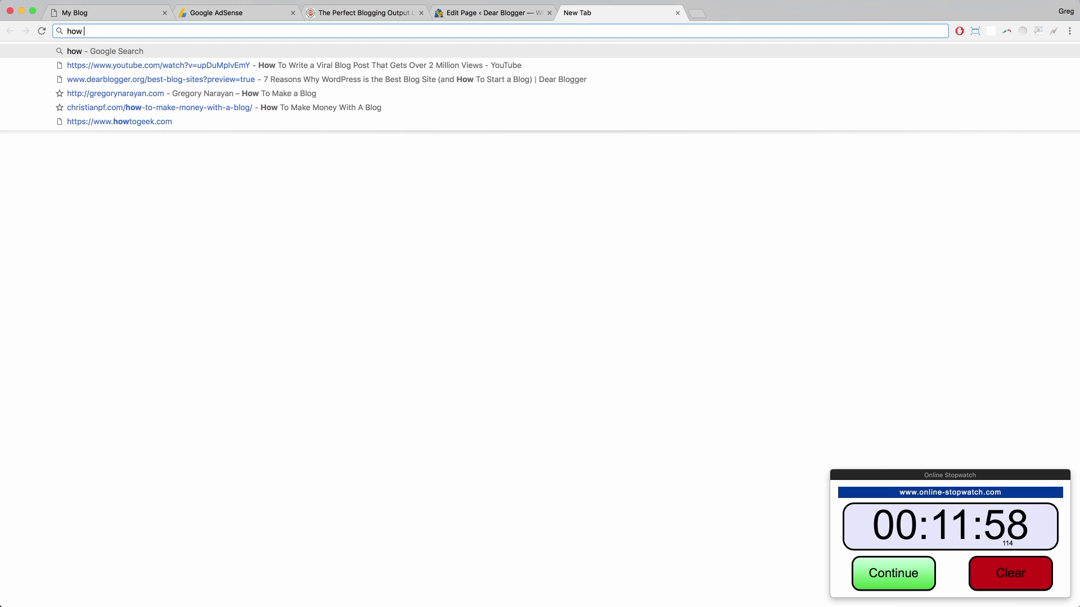
pyautogui.write('to blog for money')
pyautogui.press('Return')
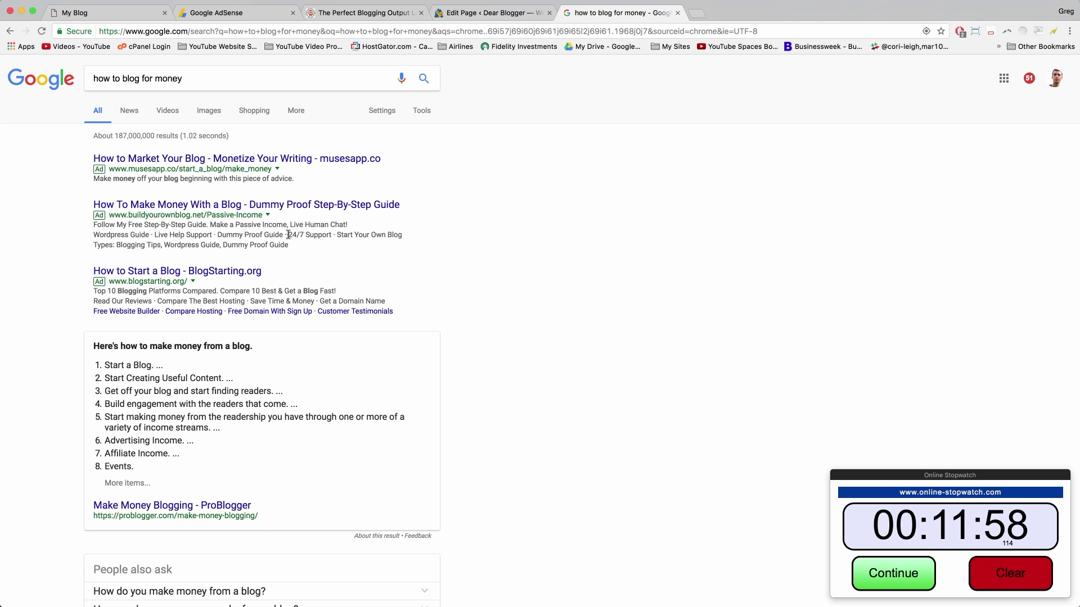
pyautogui.moveTo(302, 250); pyautogui.dragTo(86, 232)
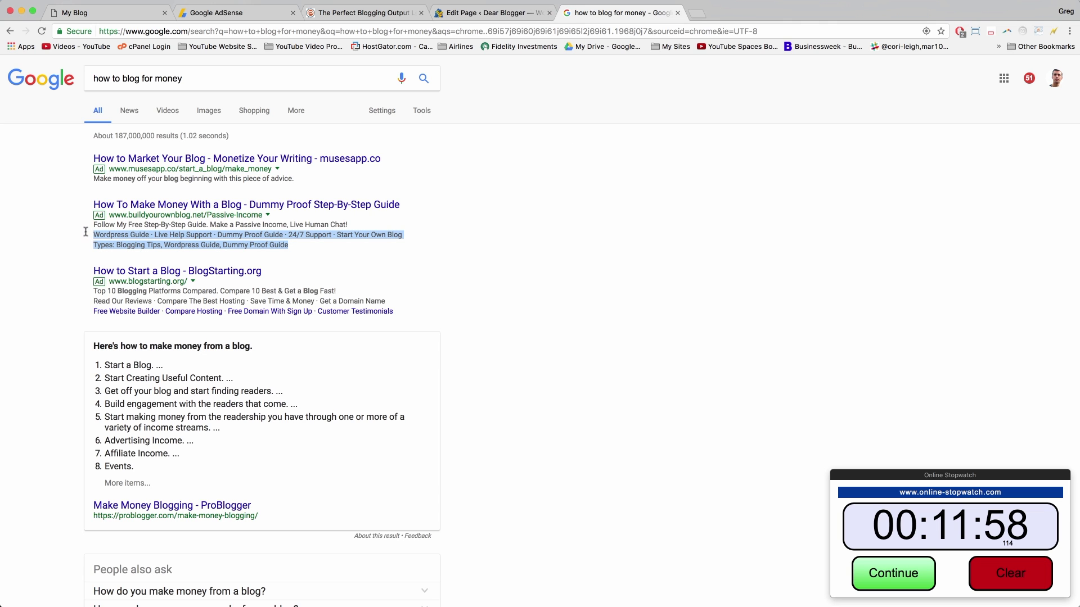
pyautogui.click(86, 232)
pyautogui.scroll(-10, 86, 232)
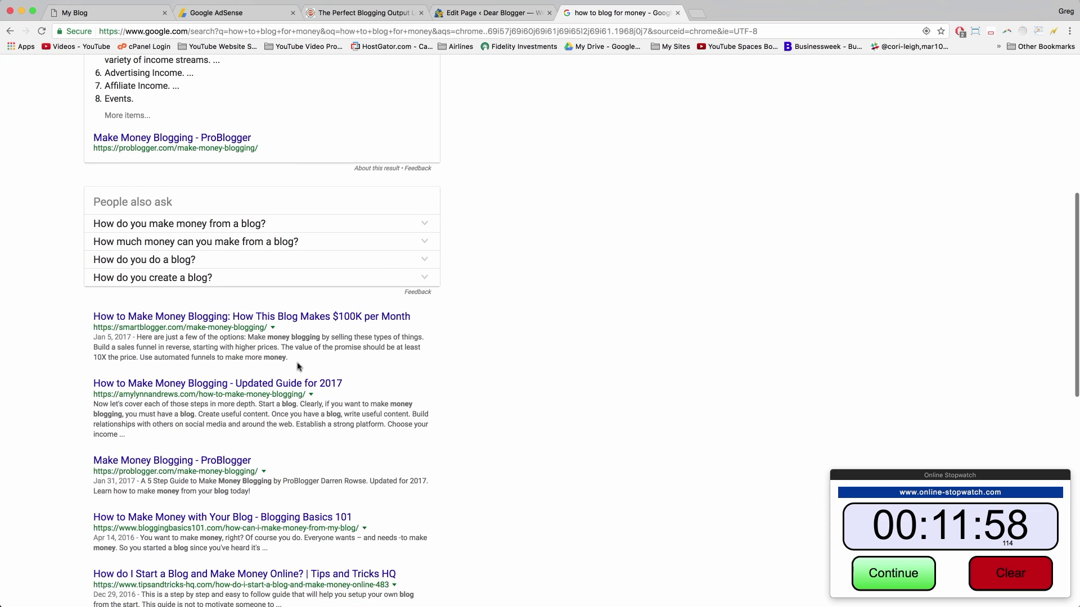
pyautogui.moveTo(288, 358); pyautogui.dragTo(87, 340)
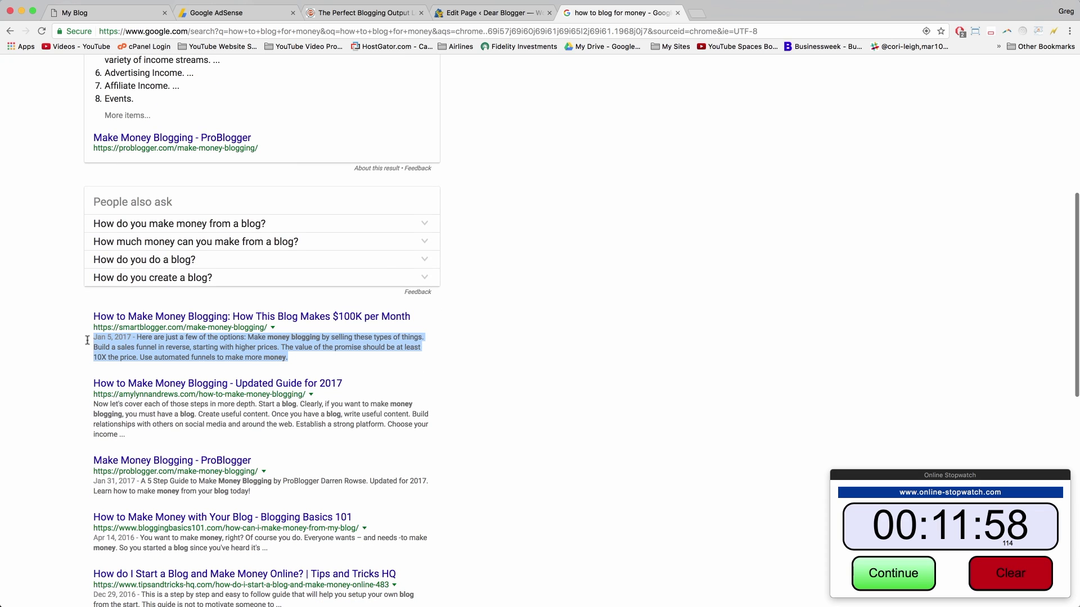
pyautogui.click(227, 340)
# Back in the editor, select the focus keyword field and highlight the image alt attributes note.
pyautogui.click(518, 11)
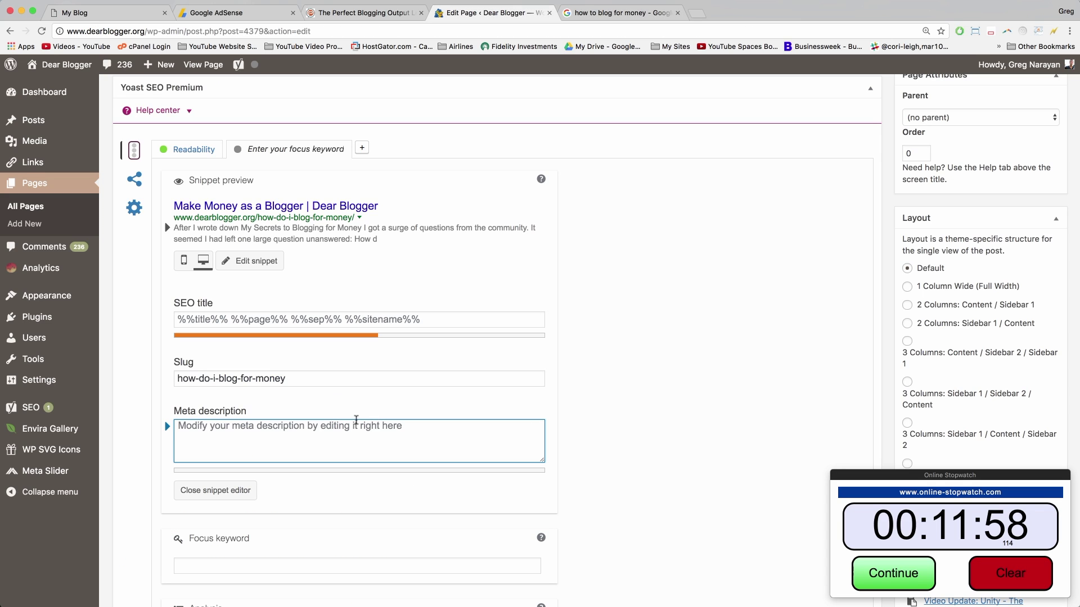
pyautogui.scroll(-5, 352, 433)
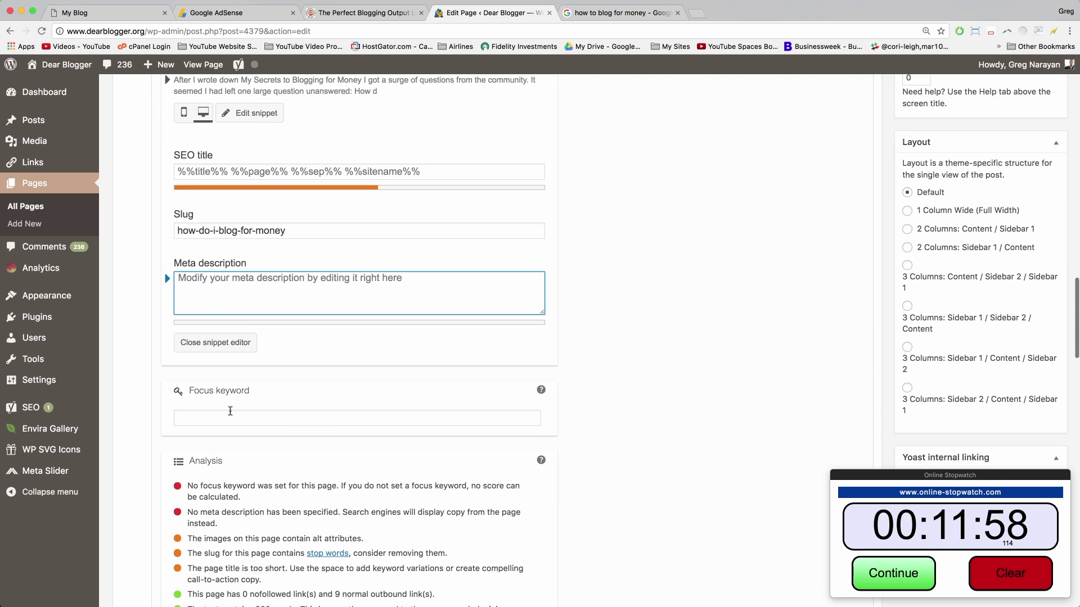
pyautogui.click(229, 416)
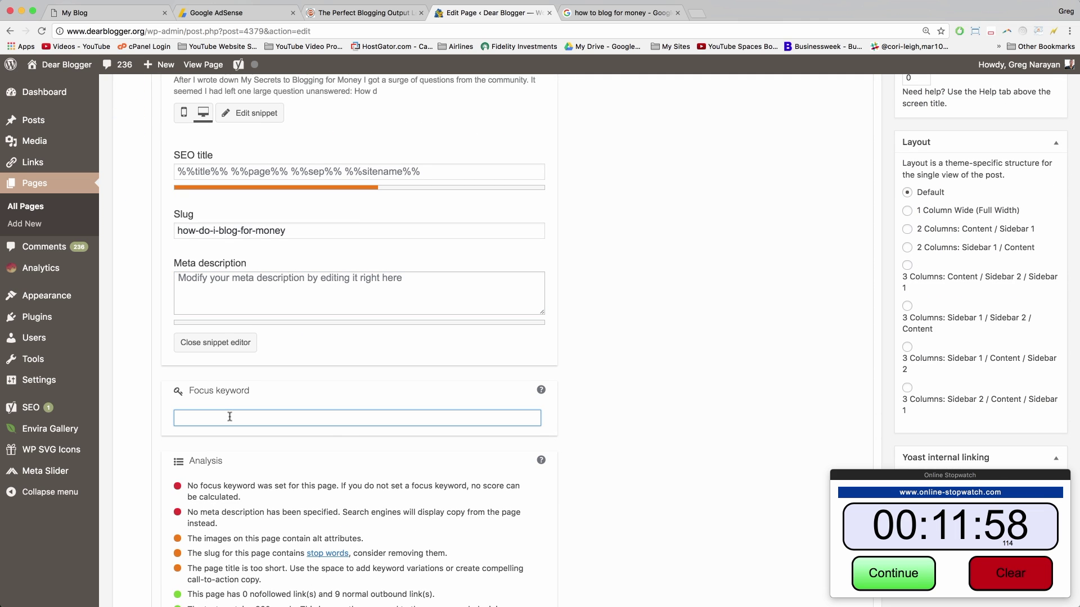
pyautogui.scroll(-6, 229, 417)
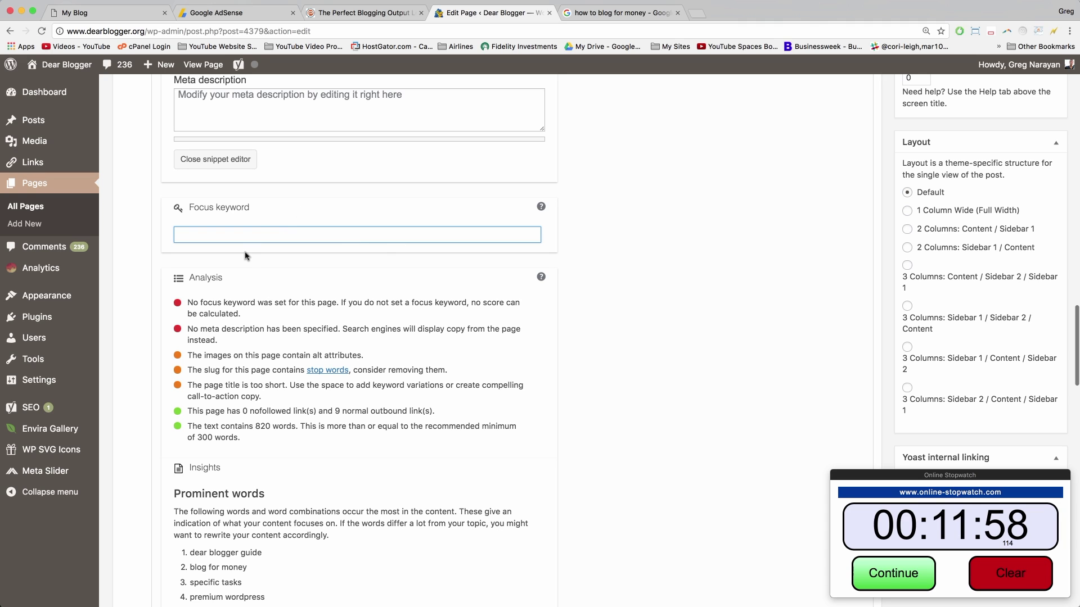
pyautogui.moveTo(202, 351); pyautogui.dragTo(350, 356)
pyautogui.click(310, 360)
# Scroll through the Yoast SEO analysis and back up to the page title.
pyautogui.scroll(-1, 308, 421)
pyautogui.scroll(-4, 308, 423)
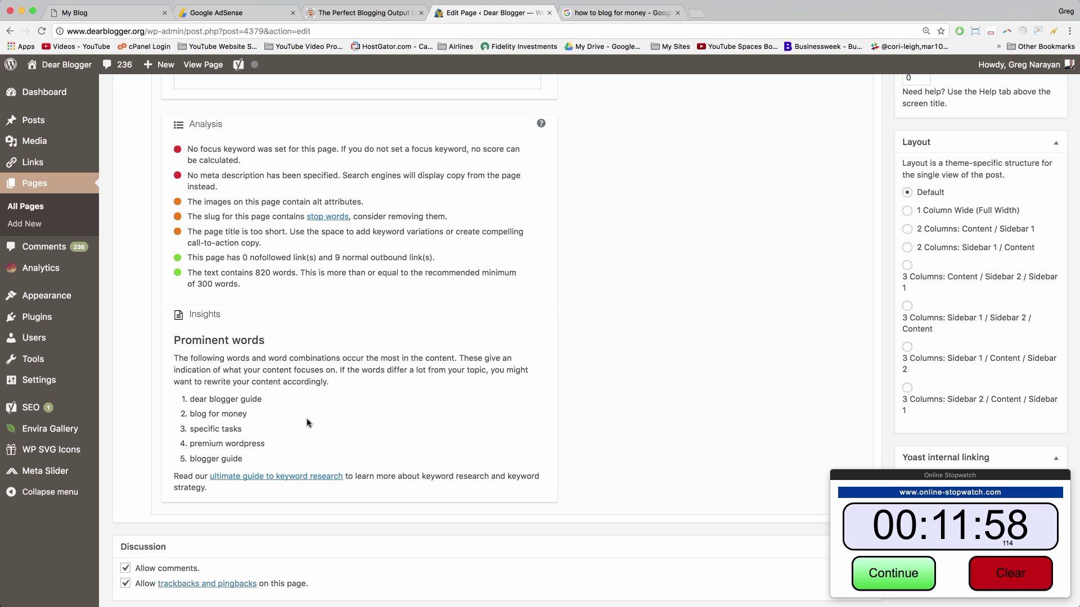
pyautogui.scroll(-9, 308, 423)
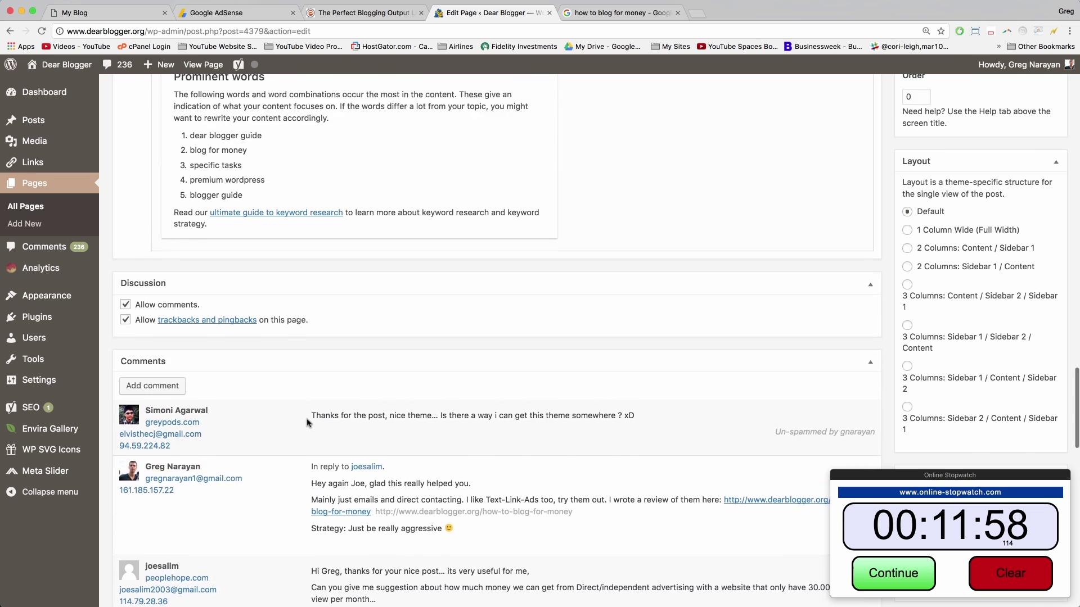
pyautogui.scroll(7, 308, 422)
pyautogui.scroll(5, 309, 423)
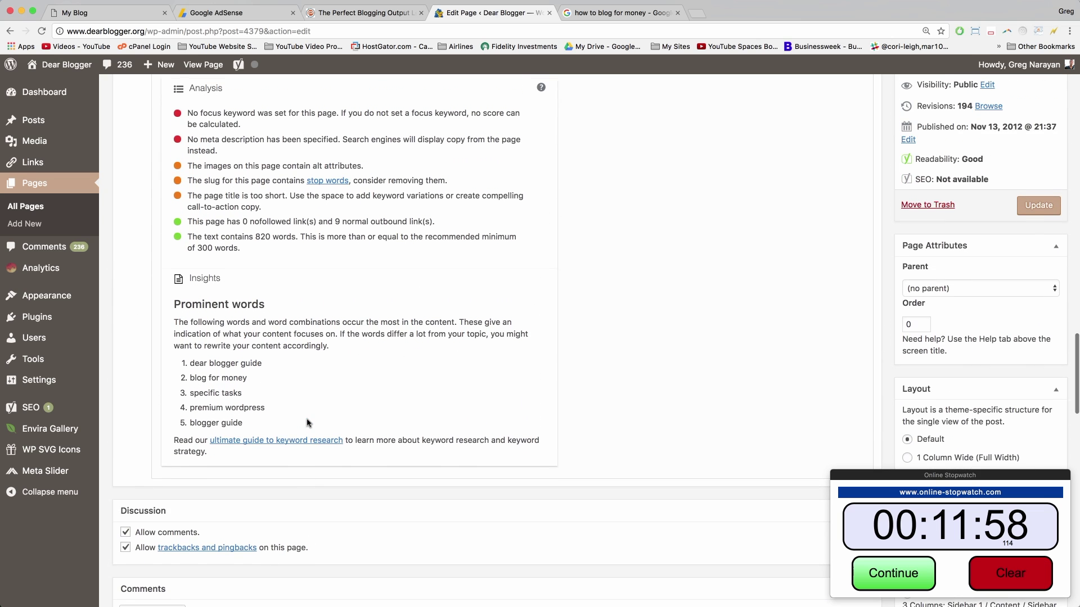
pyautogui.scroll(8, 308, 423)
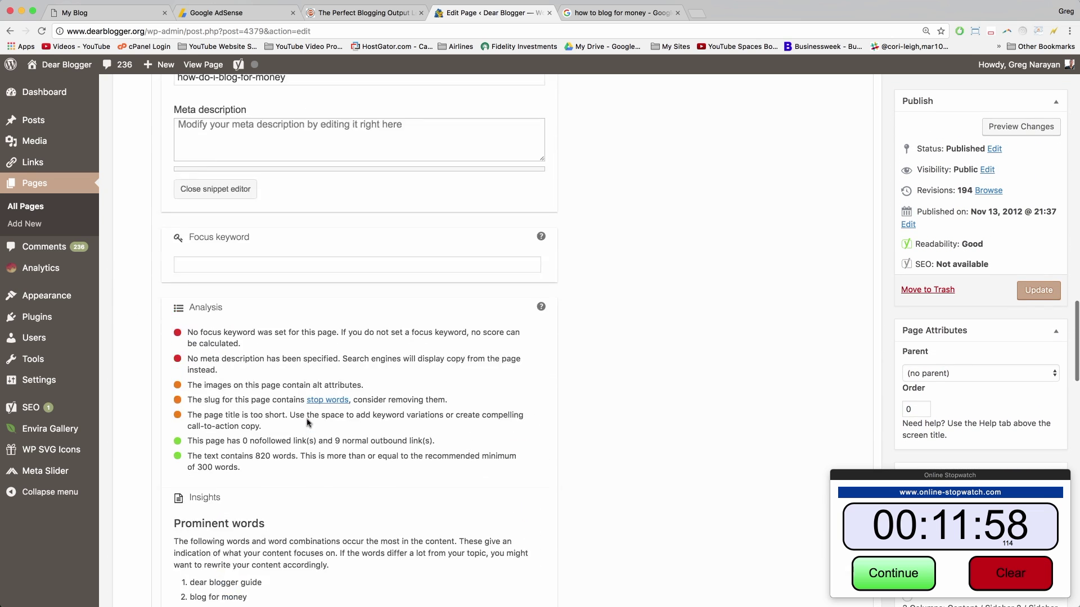
pyautogui.scroll(20, 307, 421)
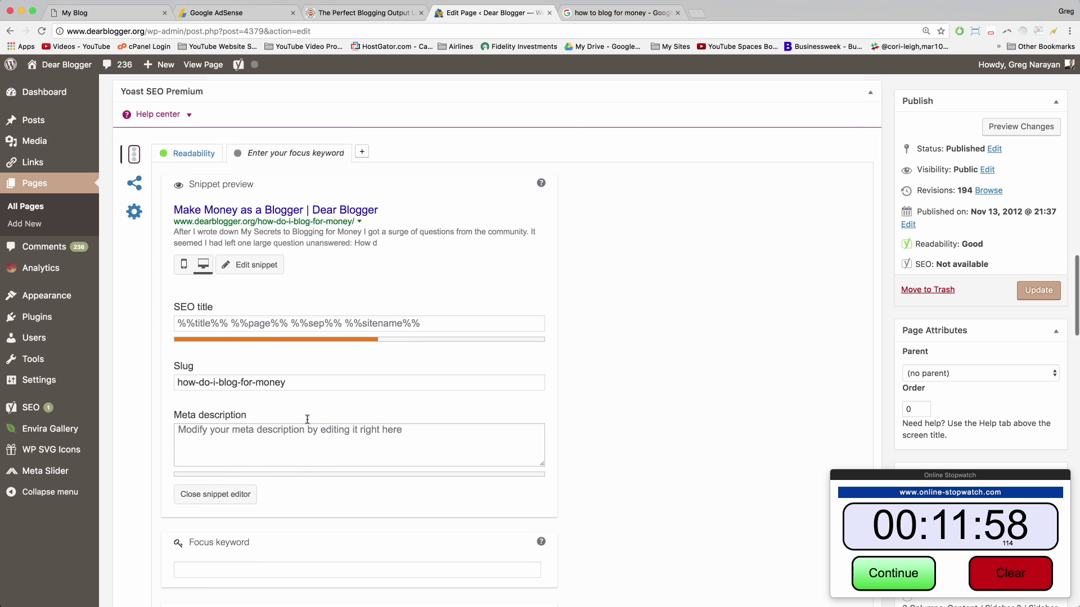
pyautogui.scroll(2, 307, 420)
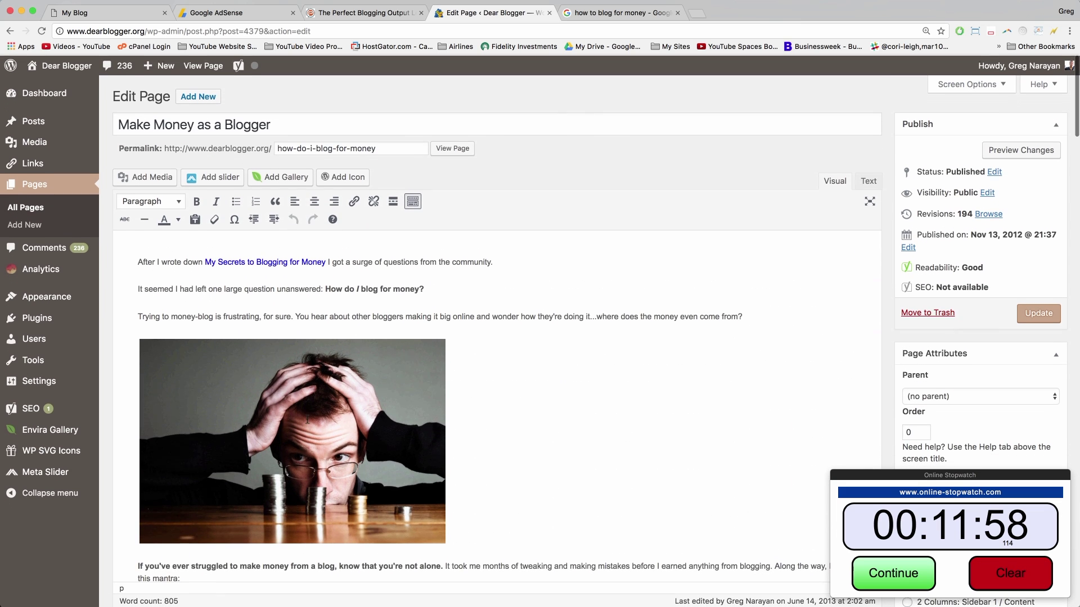
# Try the Join The Community sidebar form, alternating between its Name and Email fields.
pyautogui.click(350, 15)
pyautogui.click(485, 12)
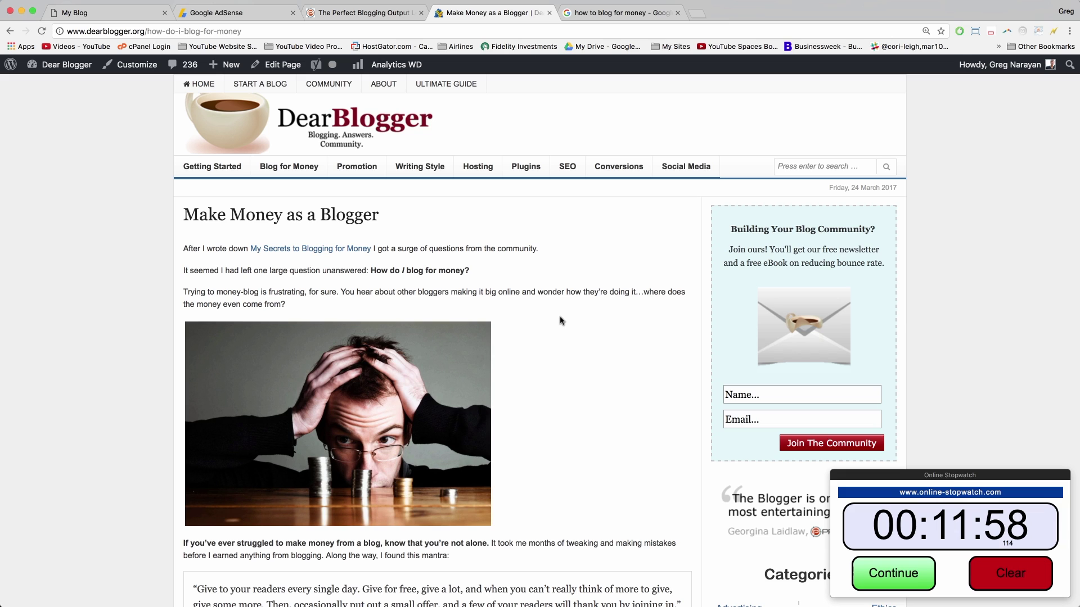
pyautogui.click(743, 394)
pyautogui.click(746, 416)
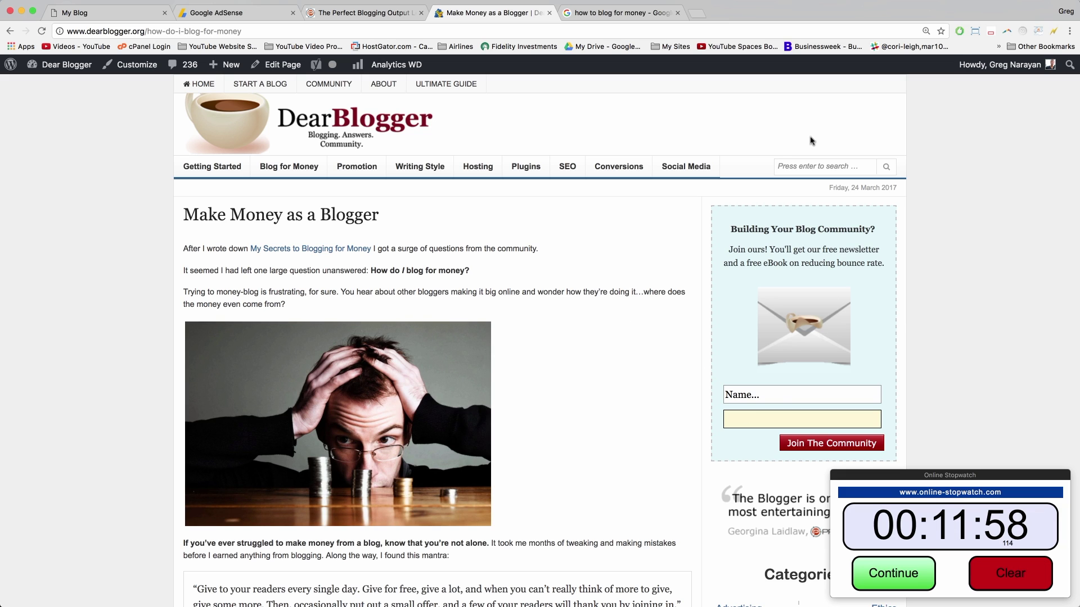
pyautogui.click(964, 186)
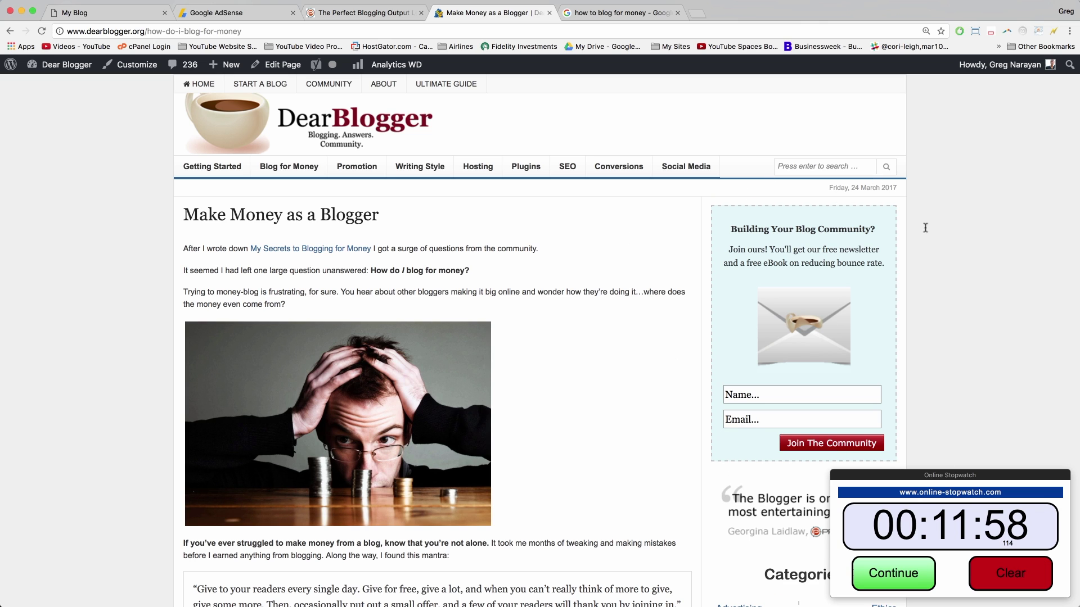
pyautogui.click(772, 396)
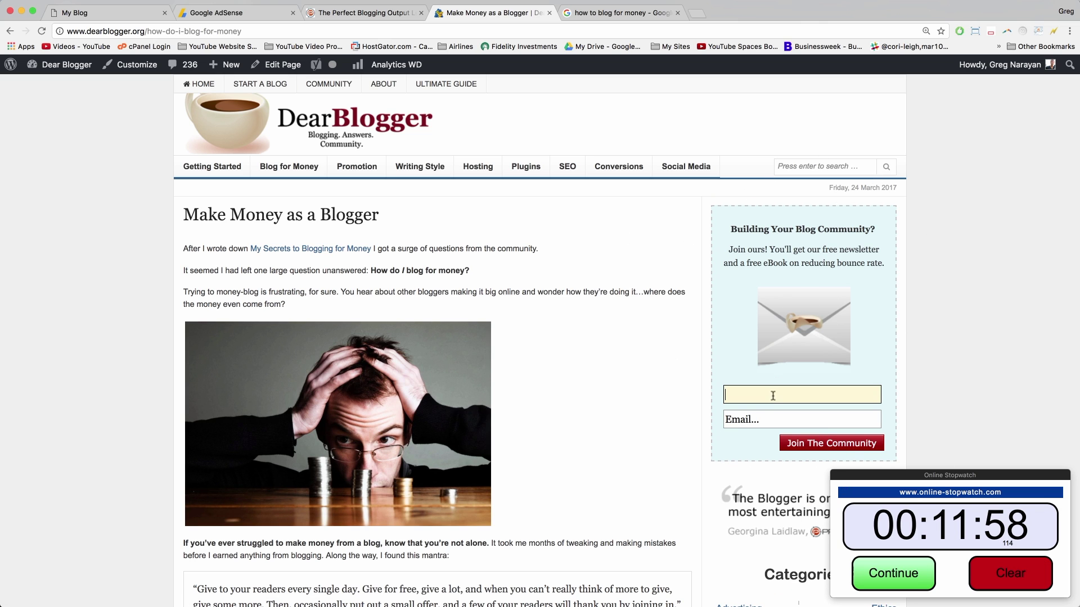
pyautogui.click(754, 417)
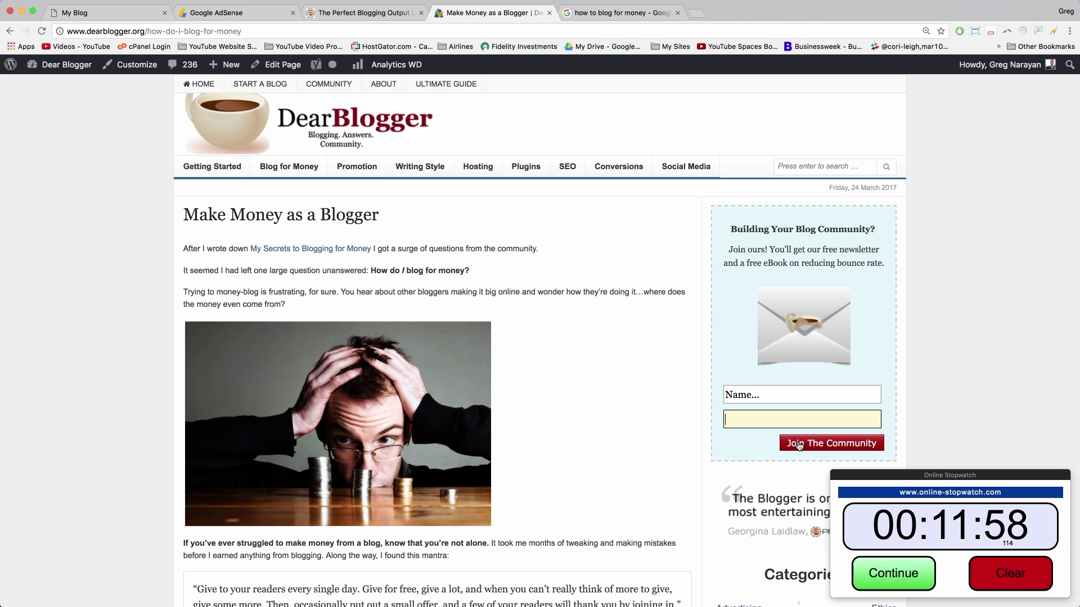
pyautogui.click(755, 398)
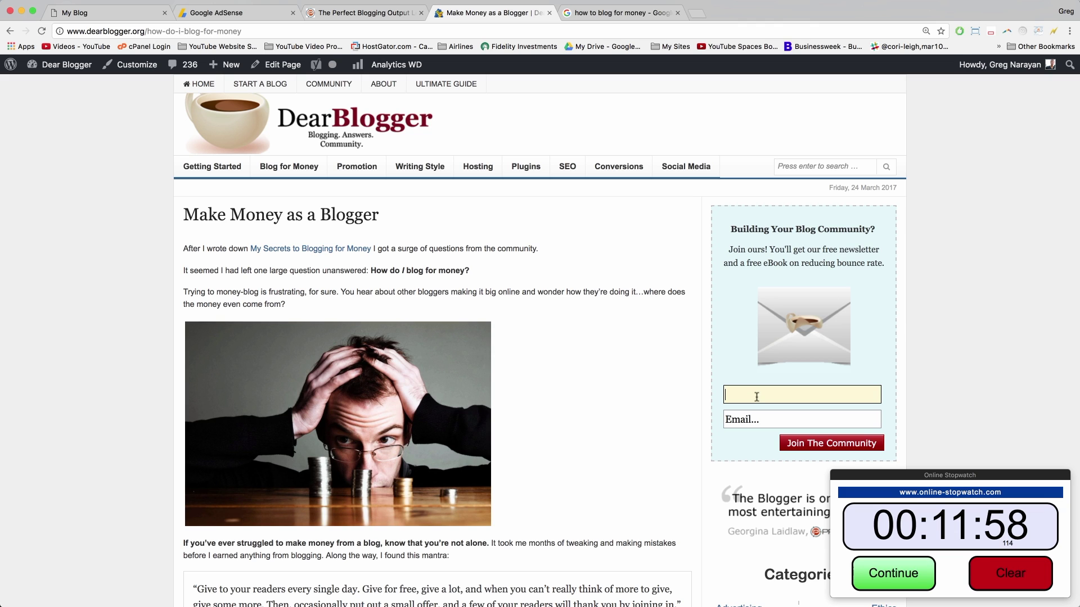
pyautogui.click(757, 412)
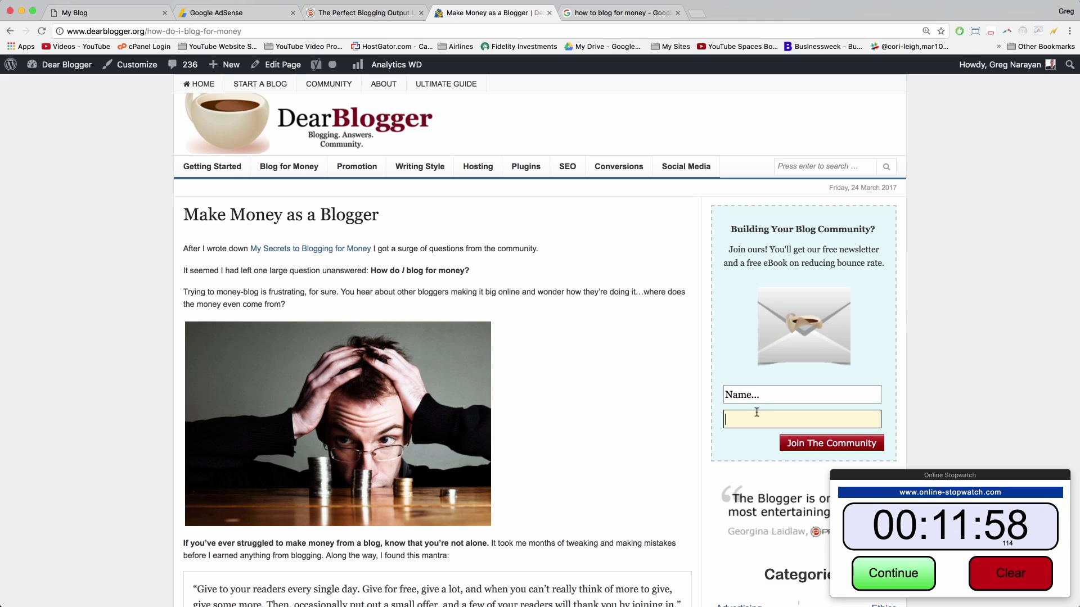
pyautogui.click(762, 394)
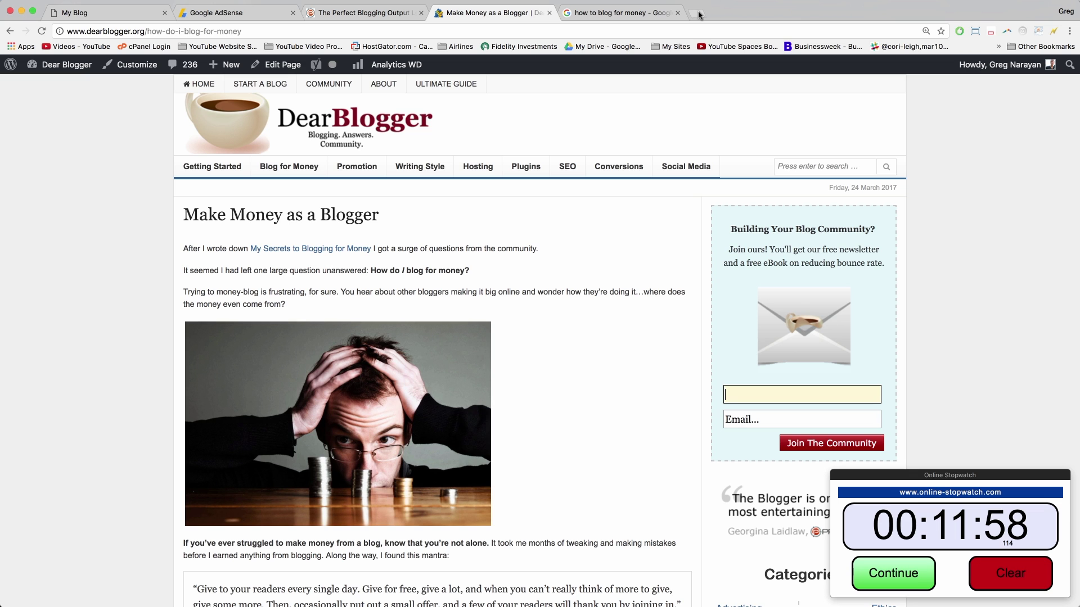
# Go to aweber.com in a new tab and log in with the account username and password.
pyautogui.click(697, 13)
pyautogui.write('aweber.com')
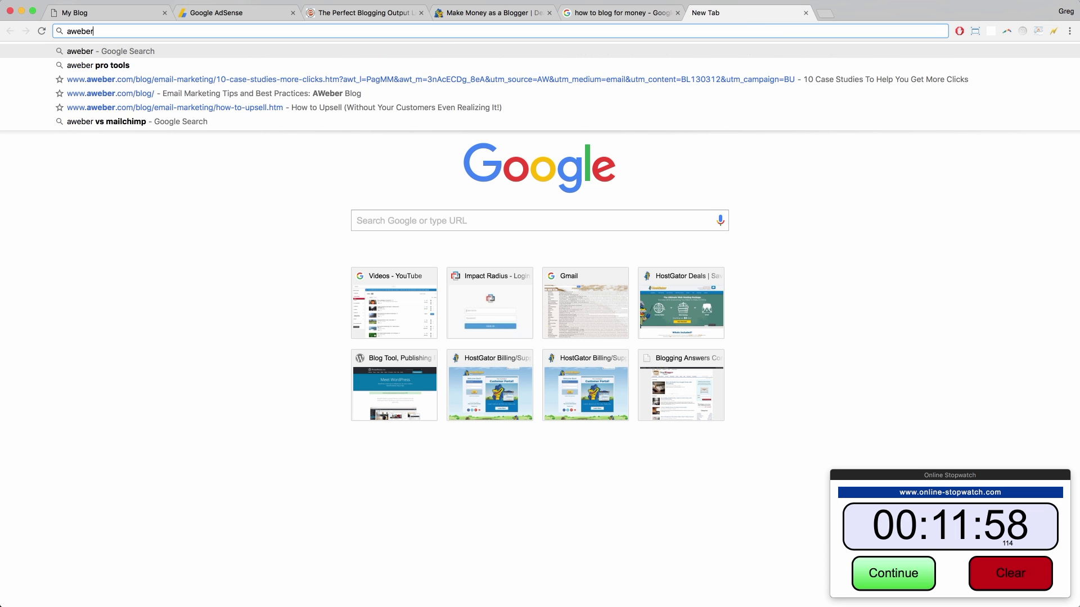
pyautogui.press('Return')
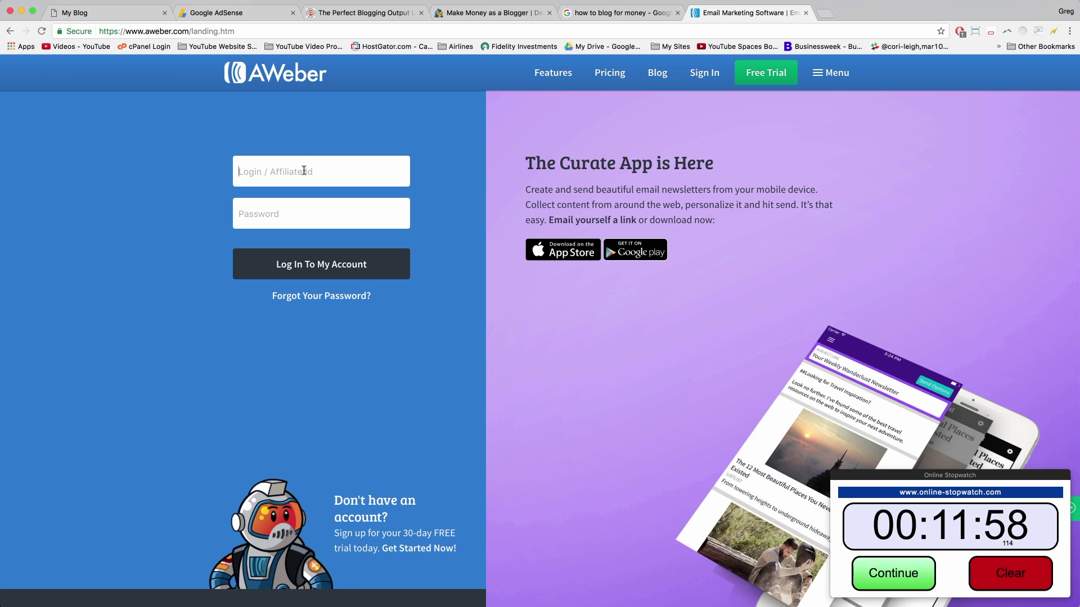
pyautogui.write('honestcollege')
pyautogui.press('Tab')
pyautogui.write('••')
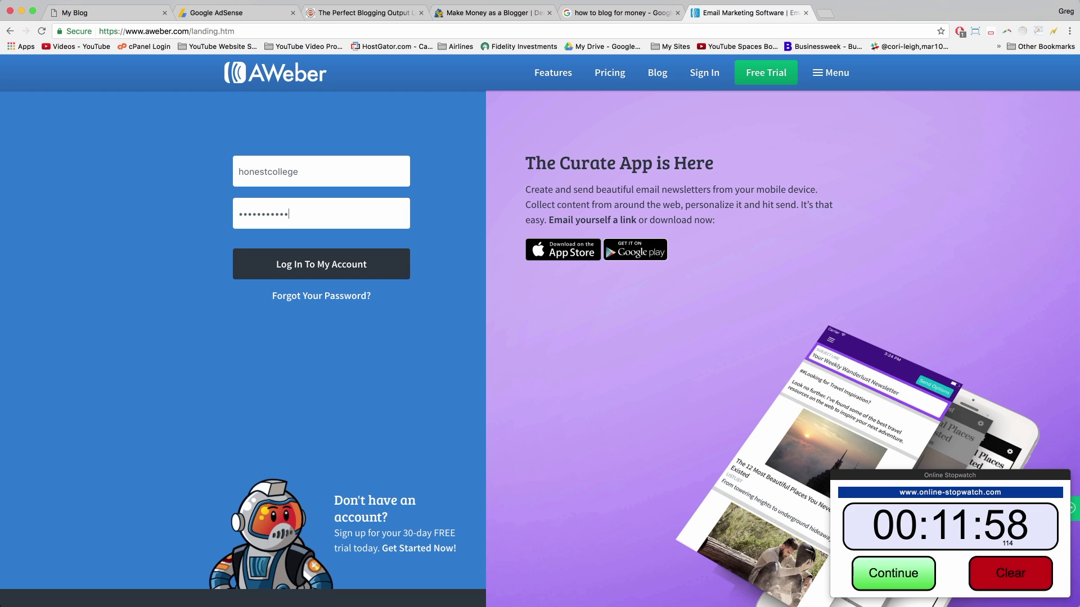
pyautogui.press('Return')
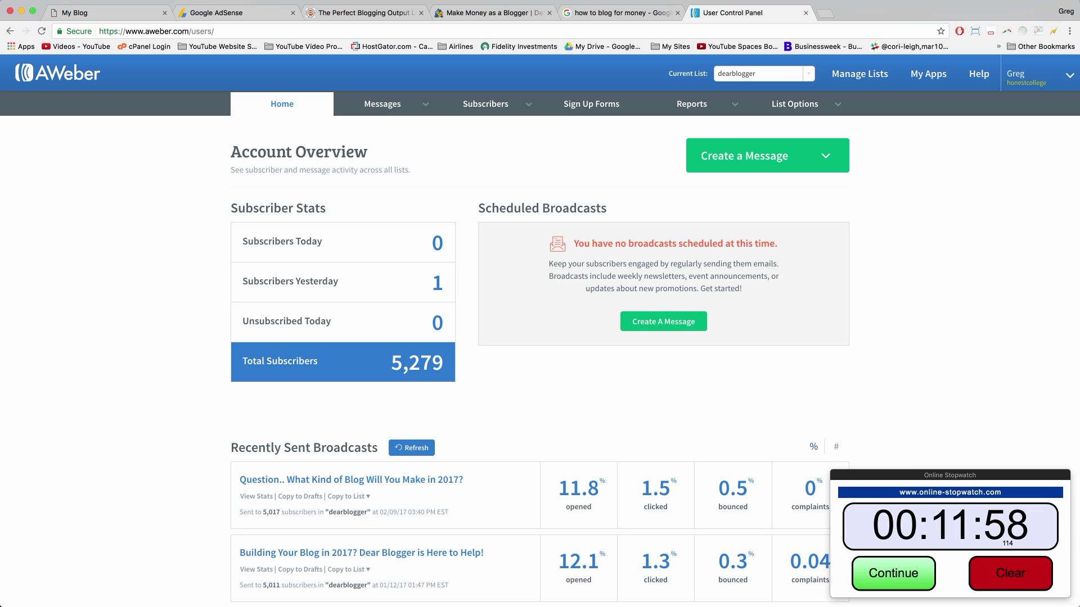
# Review the Account Overview: 5,279 total subscribers, broadcast stats and per-list counts.
pyautogui.scroll(-3, 438, 181)
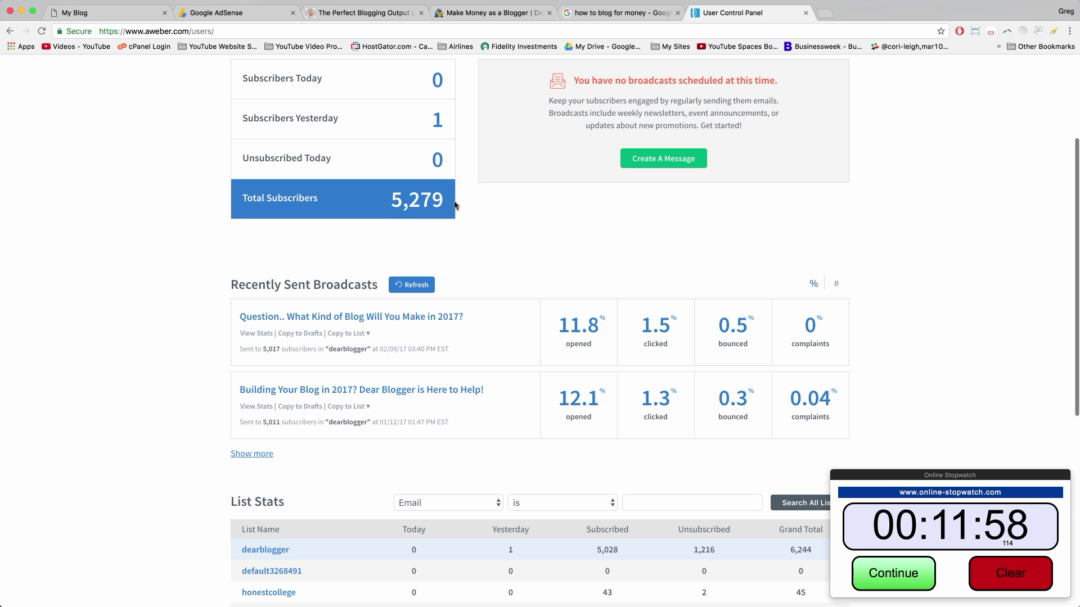
pyautogui.scroll(-2, 451, 193)
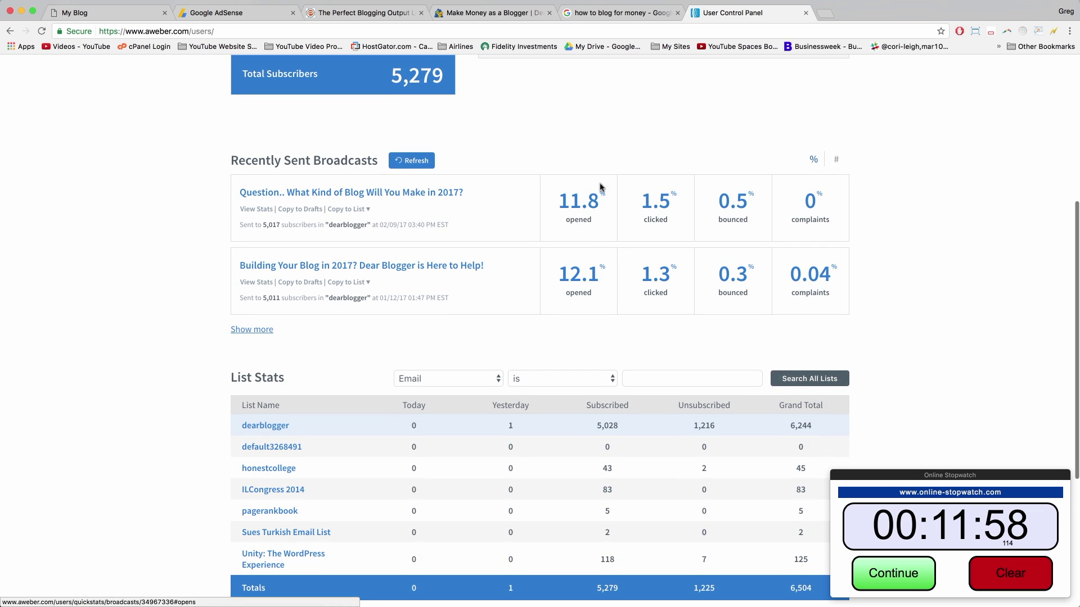
pyautogui.scroll(-2, 655, 203)
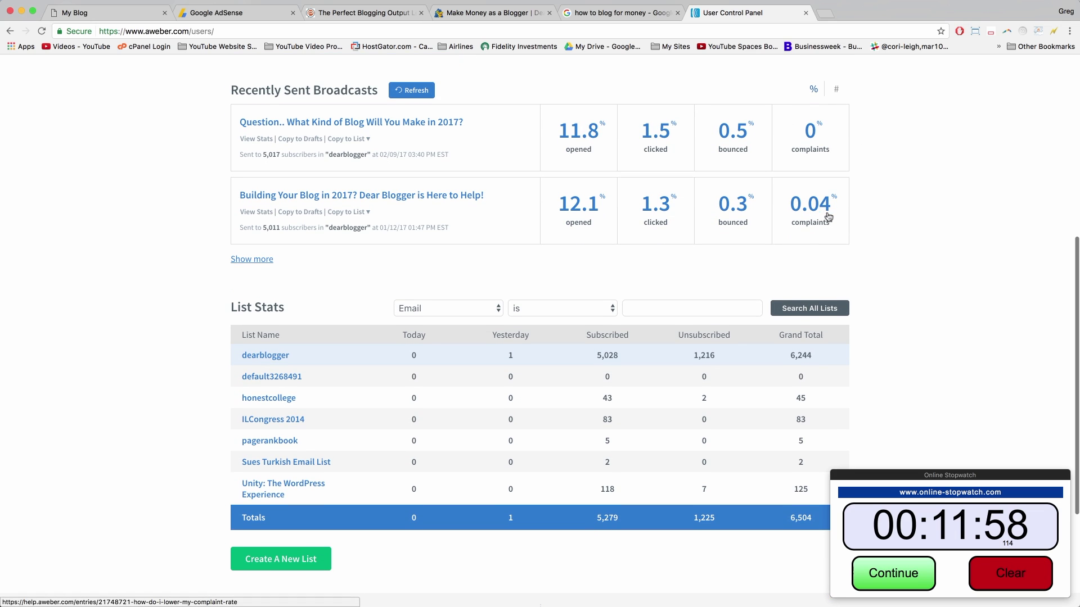
pyautogui.scroll(-3, 787, 233)
pyautogui.scroll(2, 603, 233)
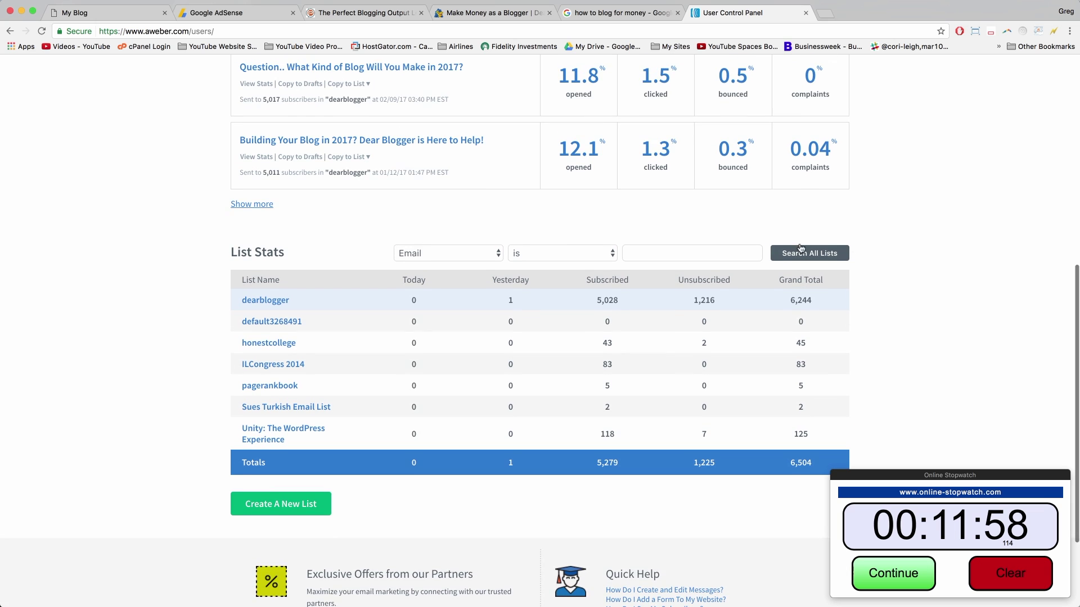
pyautogui.scroll(-3, 603, 233)
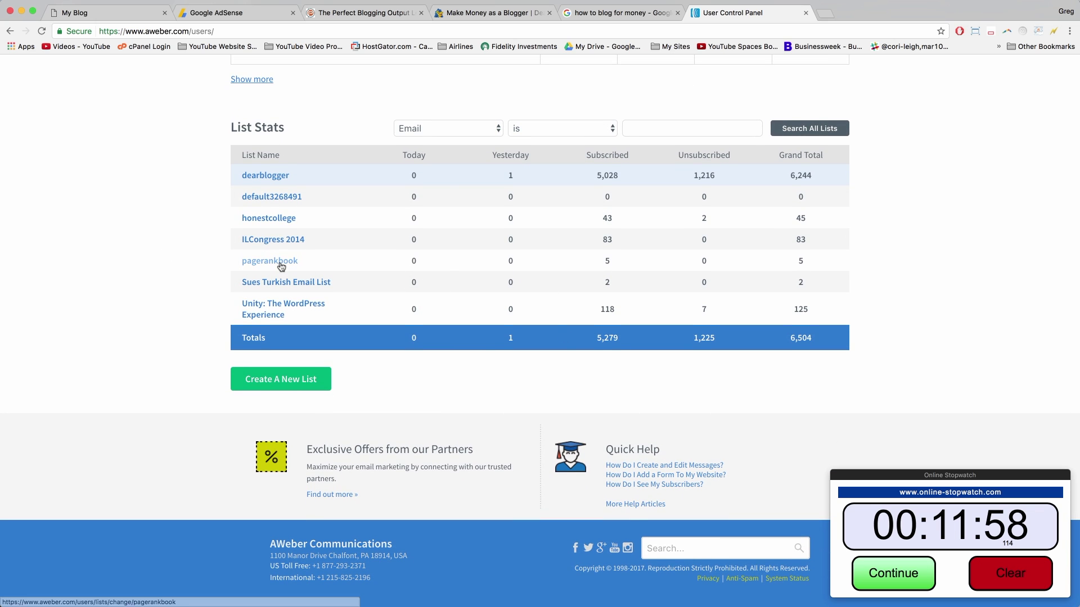
pyautogui.scroll(2, 284, 269)
pyautogui.scroll(8, 349, 326)
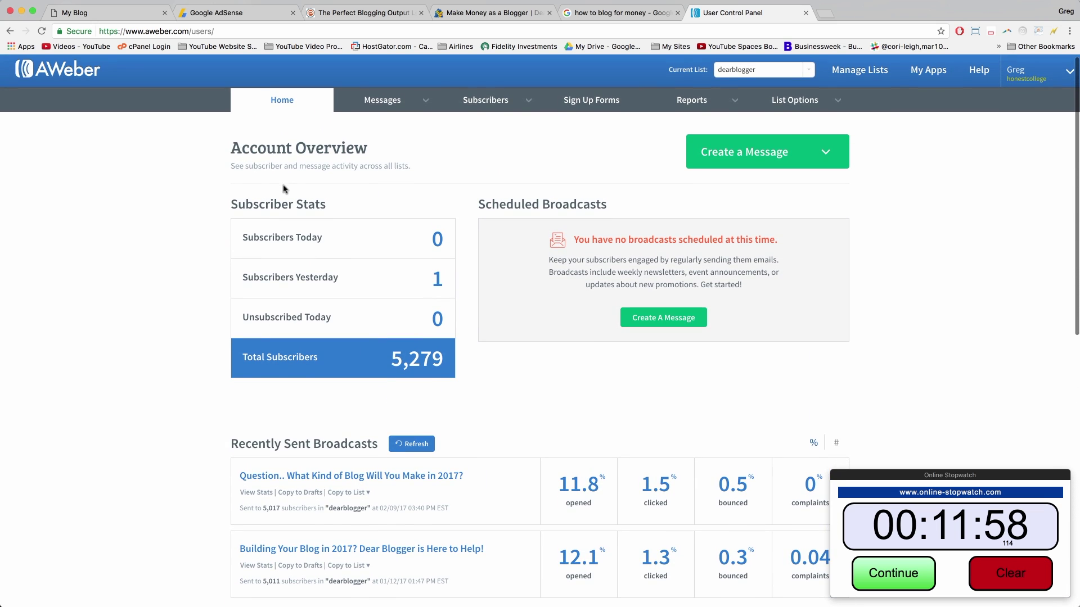
pyautogui.moveTo(479, 104)
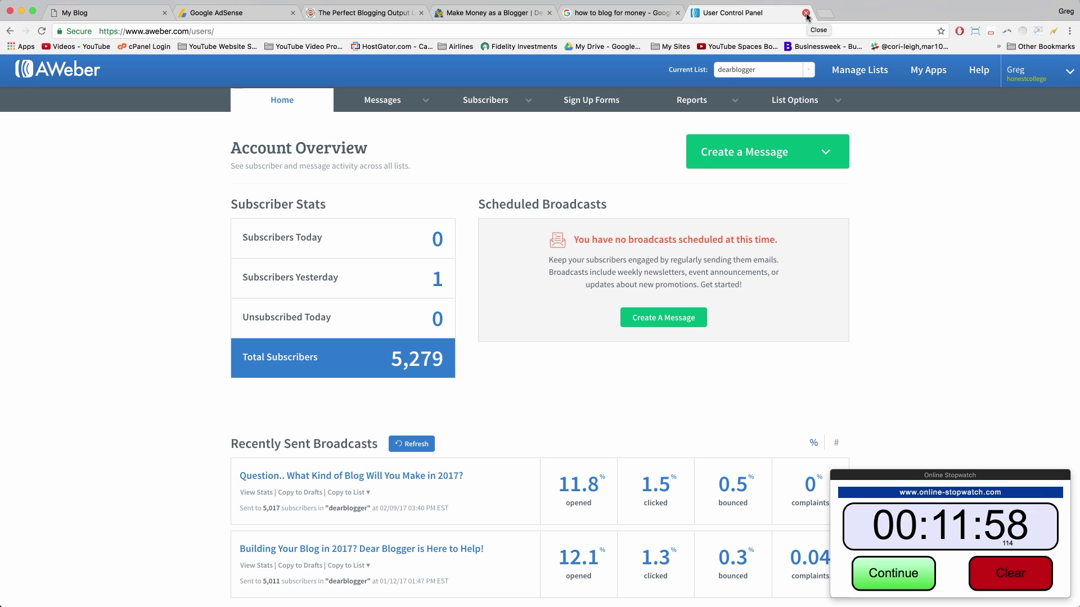
pyautogui.moveTo(944, 478); pyautogui.dragTo(941, 475)
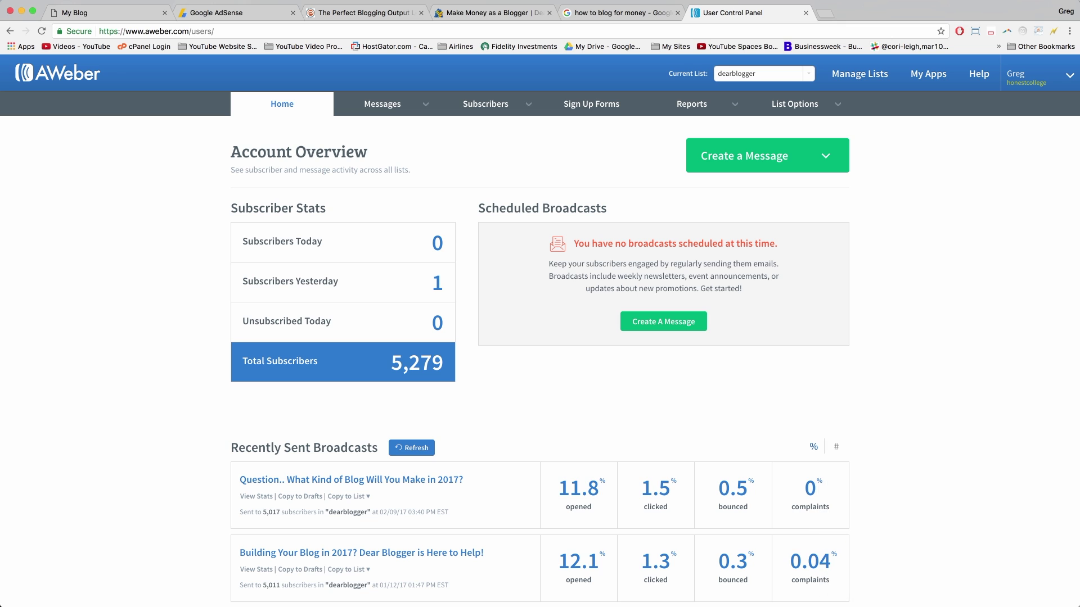
# Search Google for 'mailchimp' in a new tab and open the MailChimp: Email Marketing Platform homepage.
pyautogui.click(824, 13)
pyautogui.write('ma')
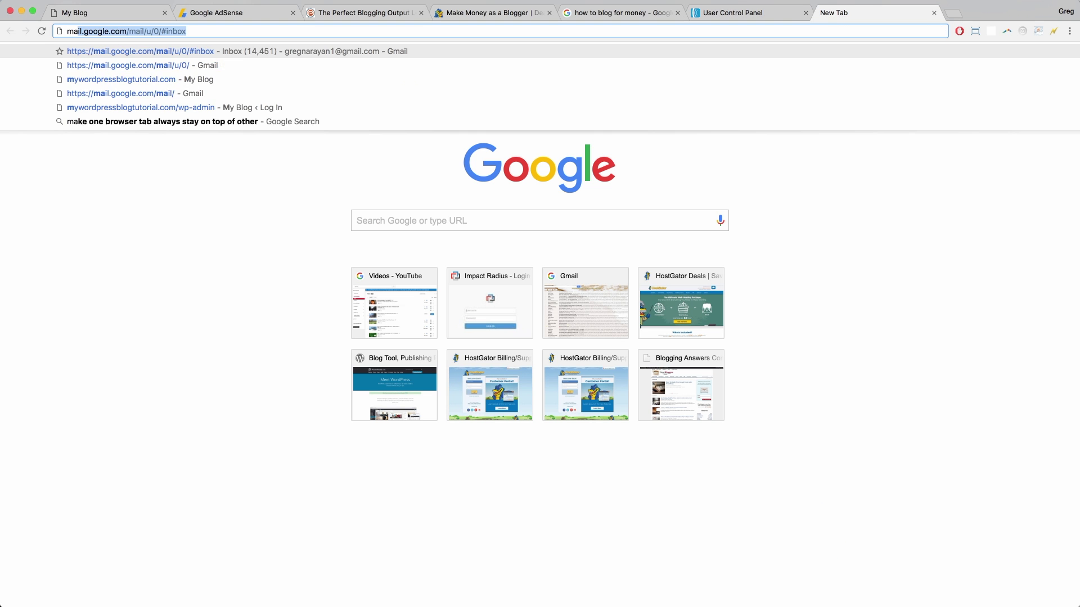
pyautogui.write('ilchimp')
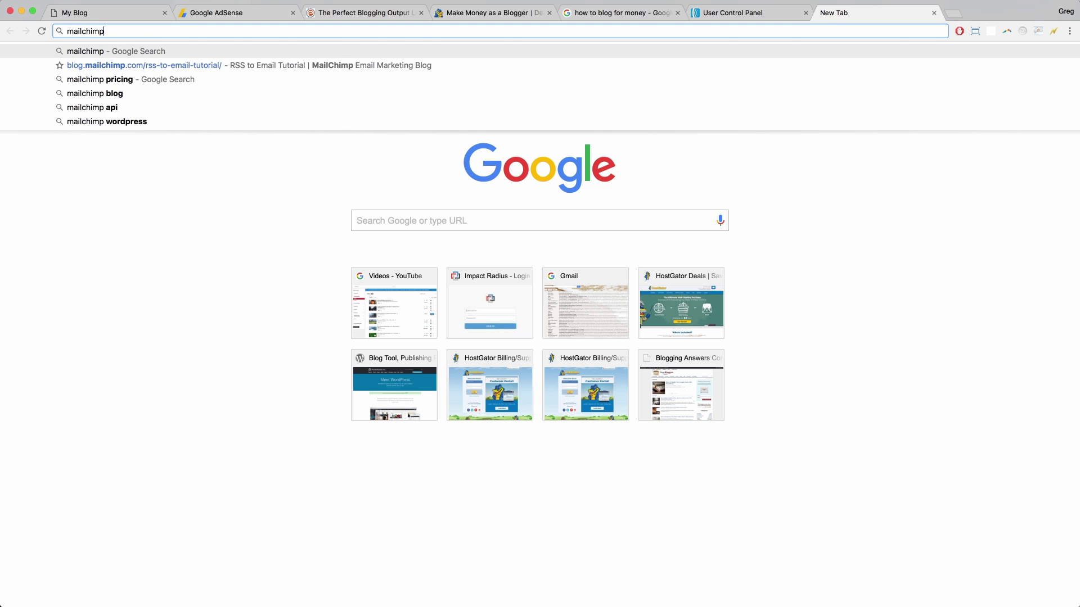
pyautogui.press('Return')
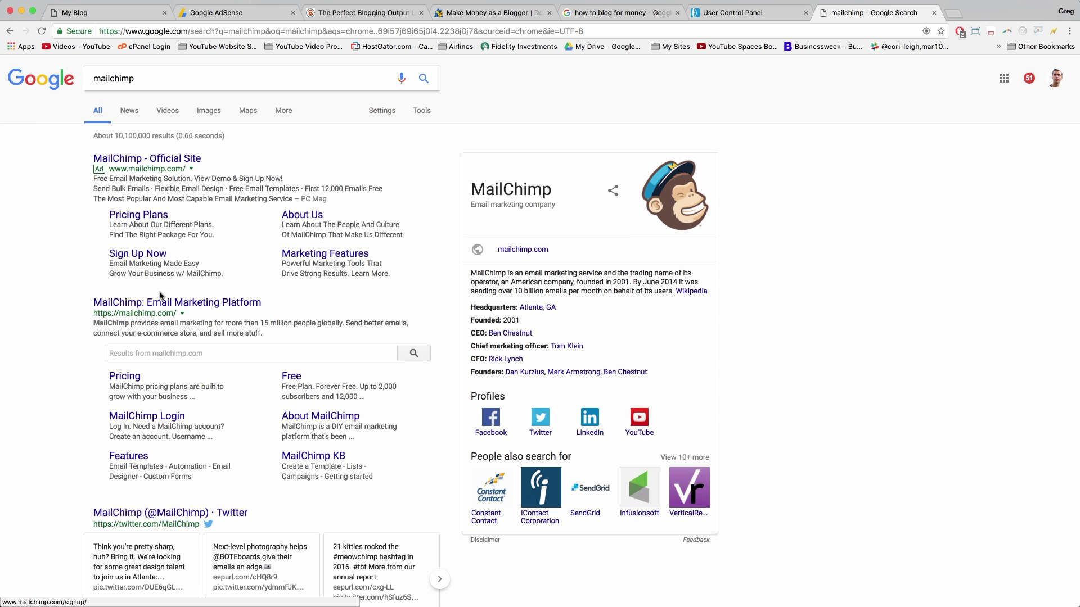
pyautogui.click(172, 305)
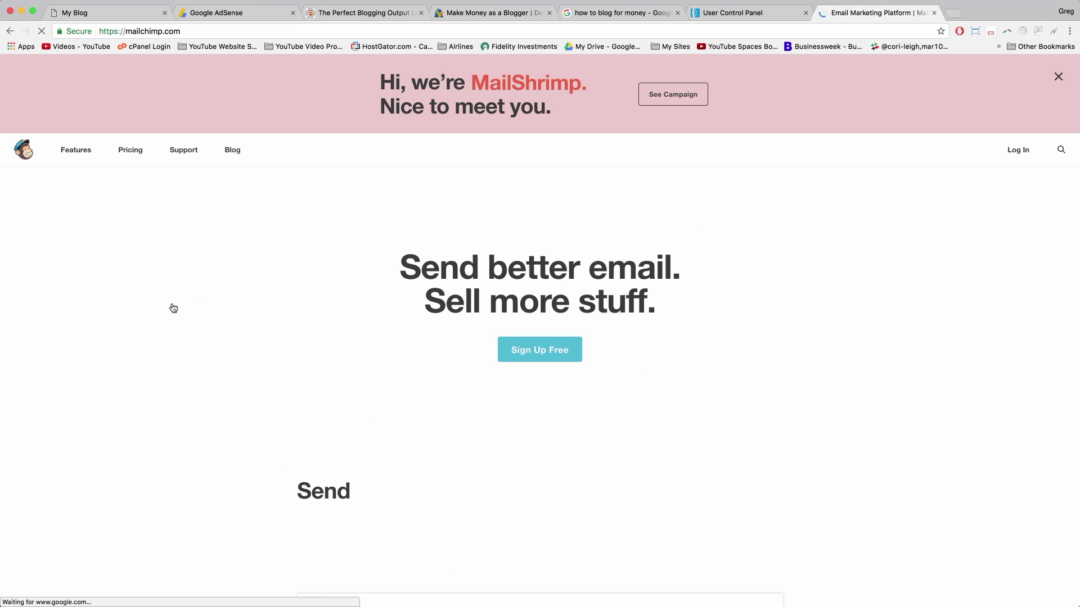
pyautogui.scroll(-5, 381, 326)
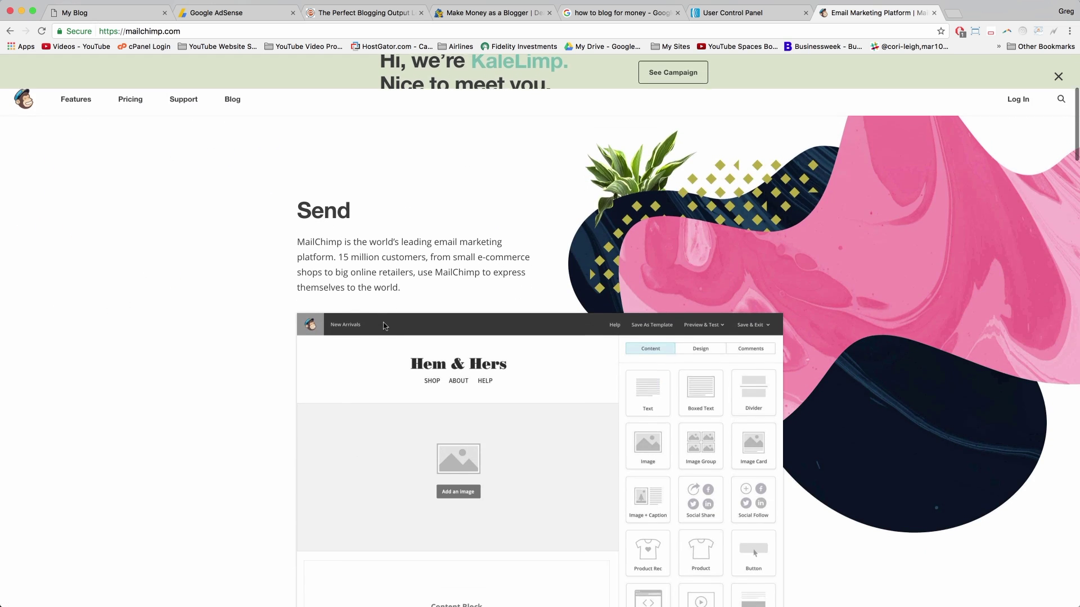
pyautogui.scroll(-10, 383, 326)
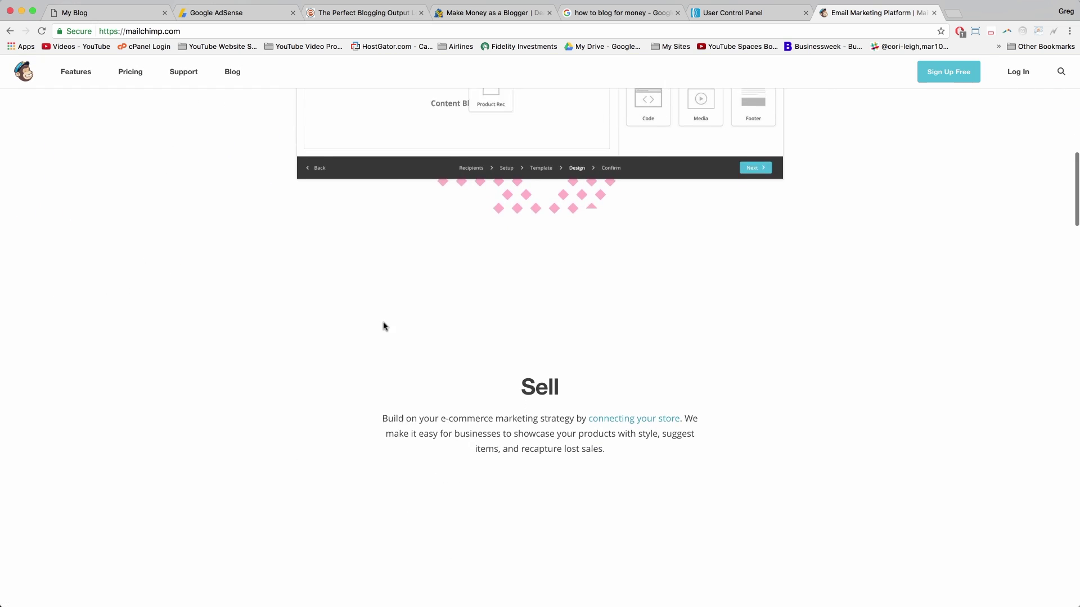
pyautogui.scroll(15, 383, 326)
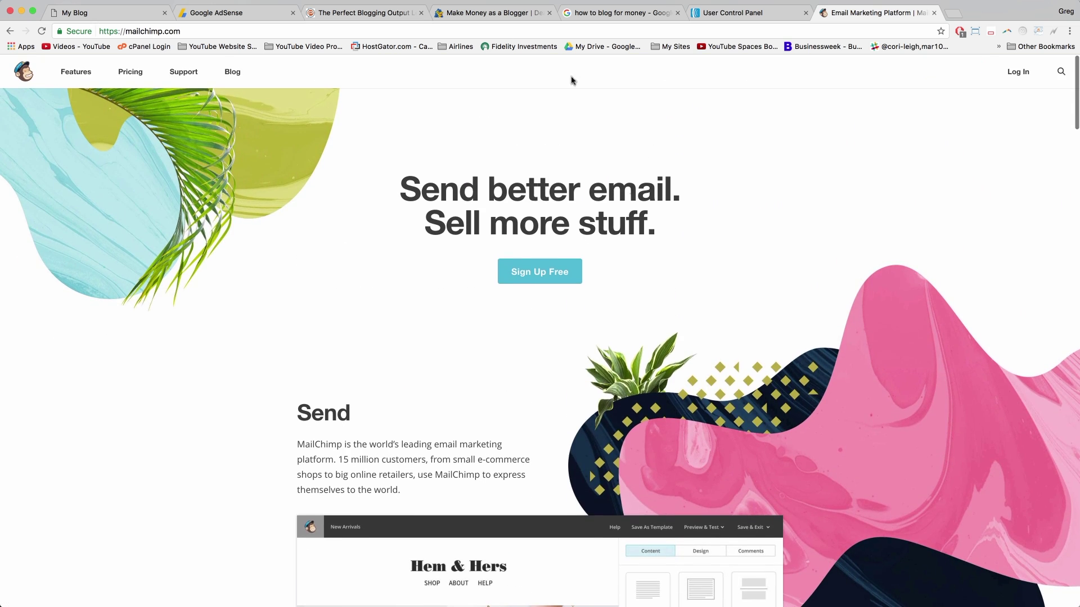
# Close the MailChimp tab and return to ProBlogger's 'The Perfect Blogging Output Level' article.
pyautogui.click(934, 13)
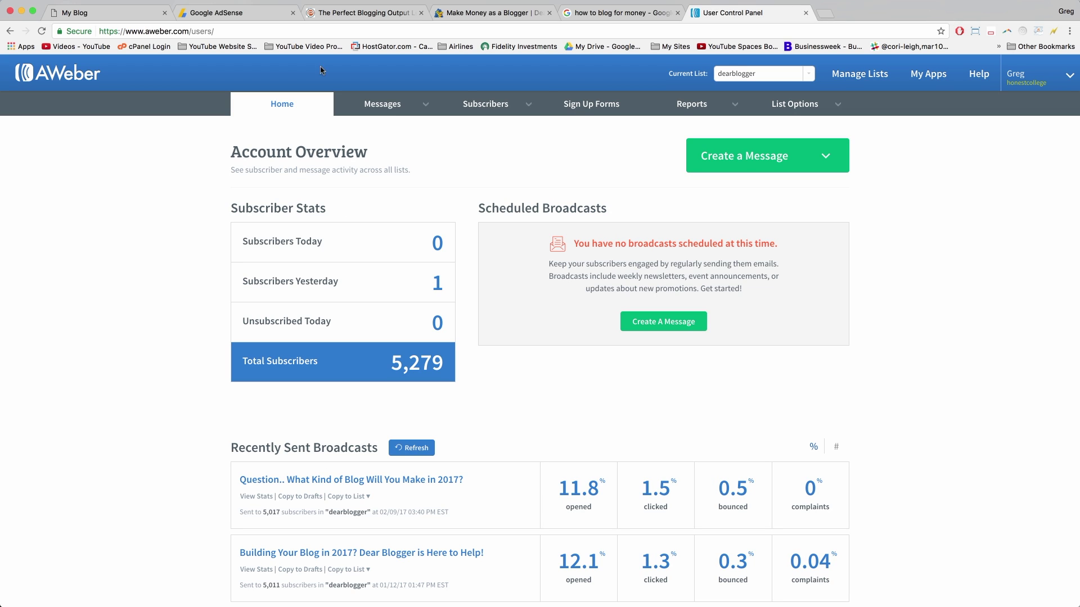
pyautogui.click(462, 13)
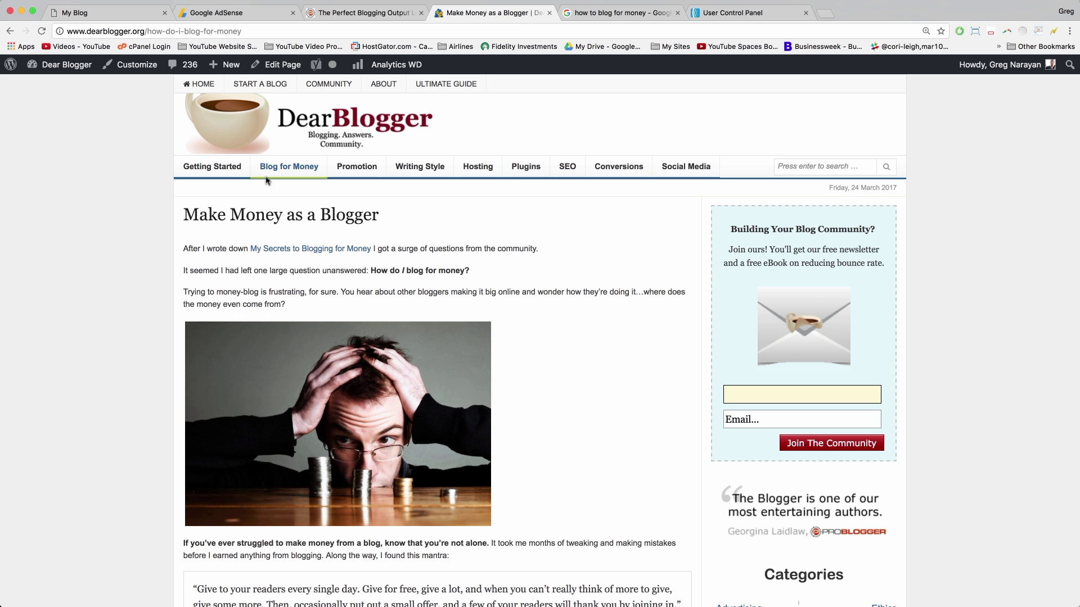
pyautogui.click(376, 15)
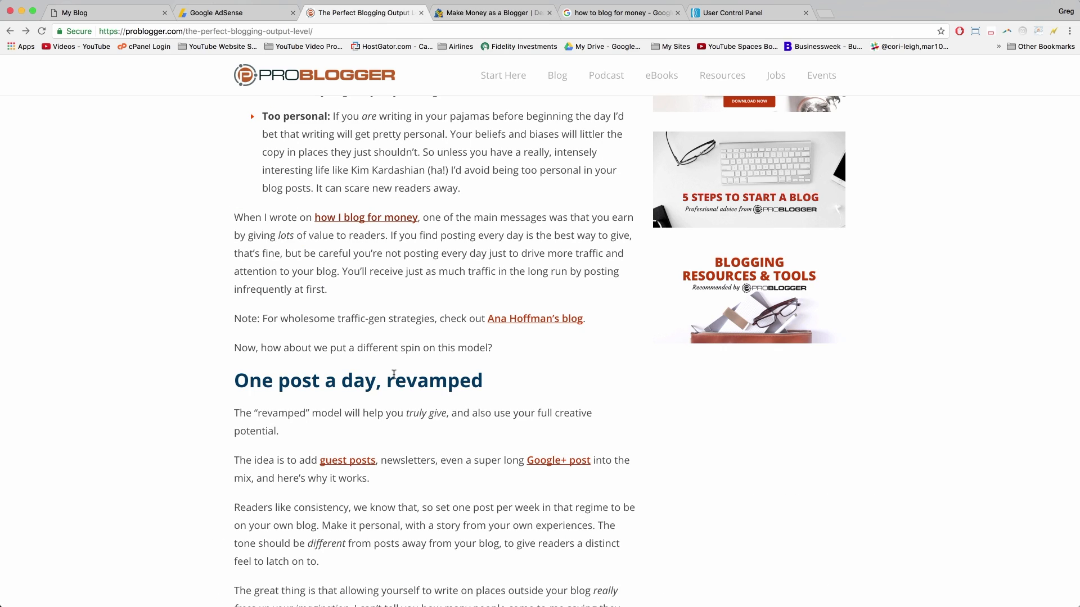
pyautogui.scroll(15, 497, 401)
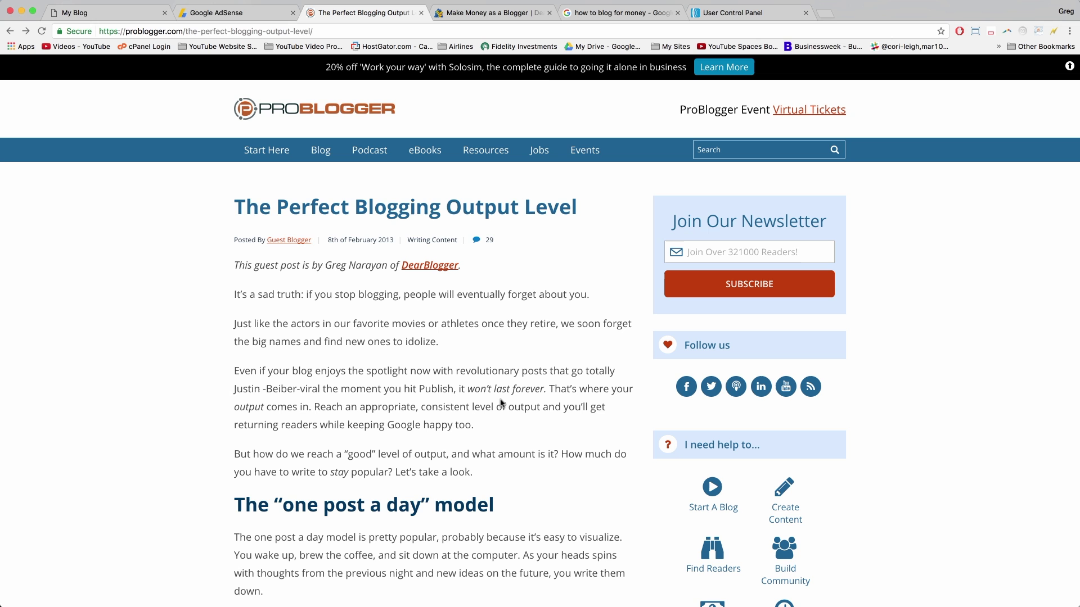
pyautogui.scroll(-7, 500, 403)
pyautogui.scroll(8, 501, 396)
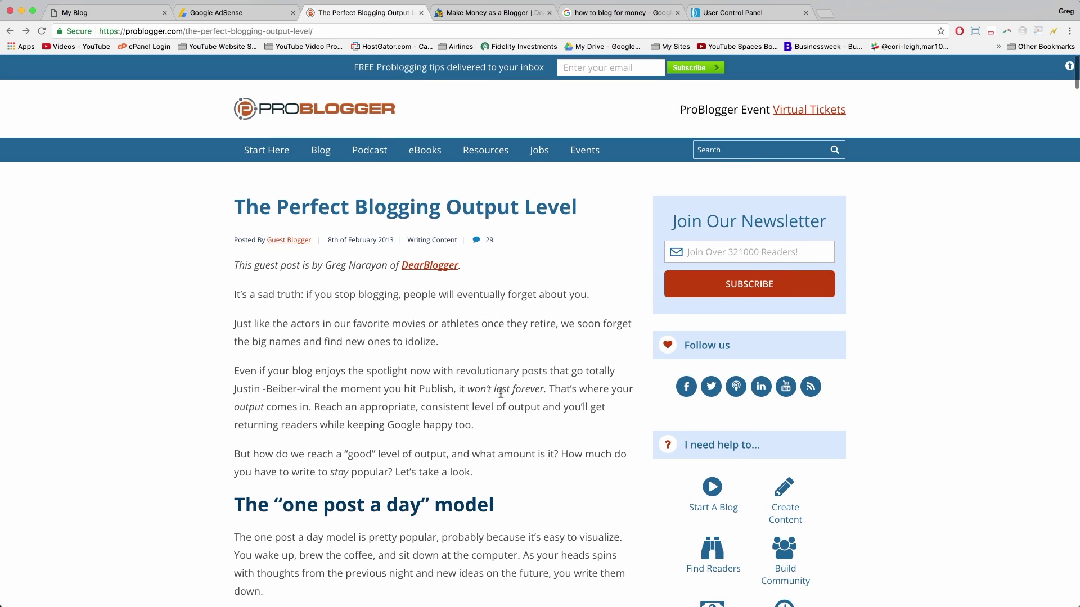
# Jump to the article's 29 comments, scroll through them, and close a leftover research tab.
pyautogui.click(488, 240)
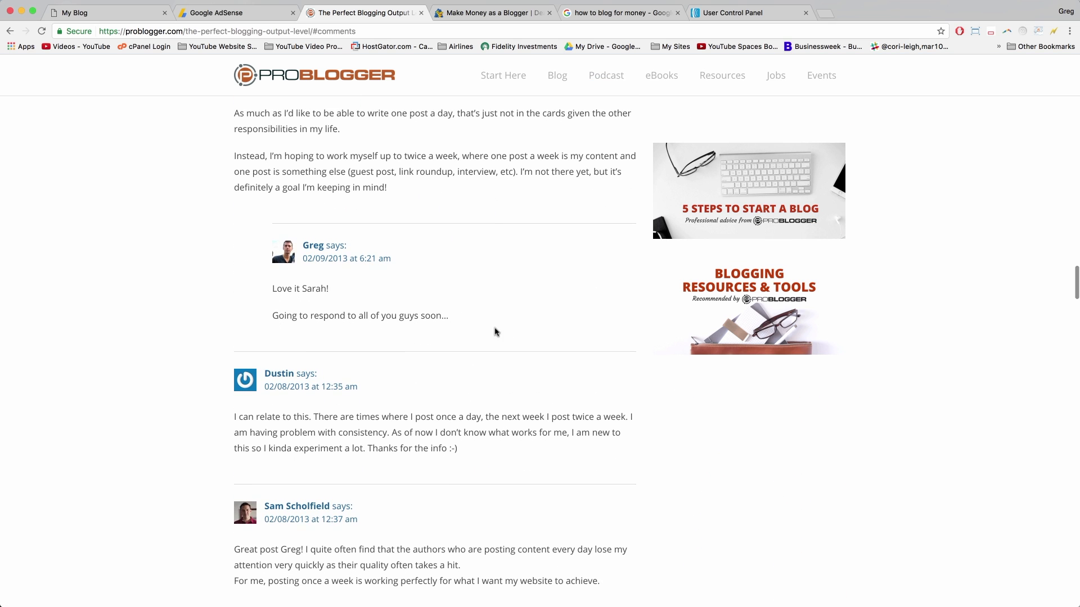
pyautogui.scroll(-8, 495, 332)
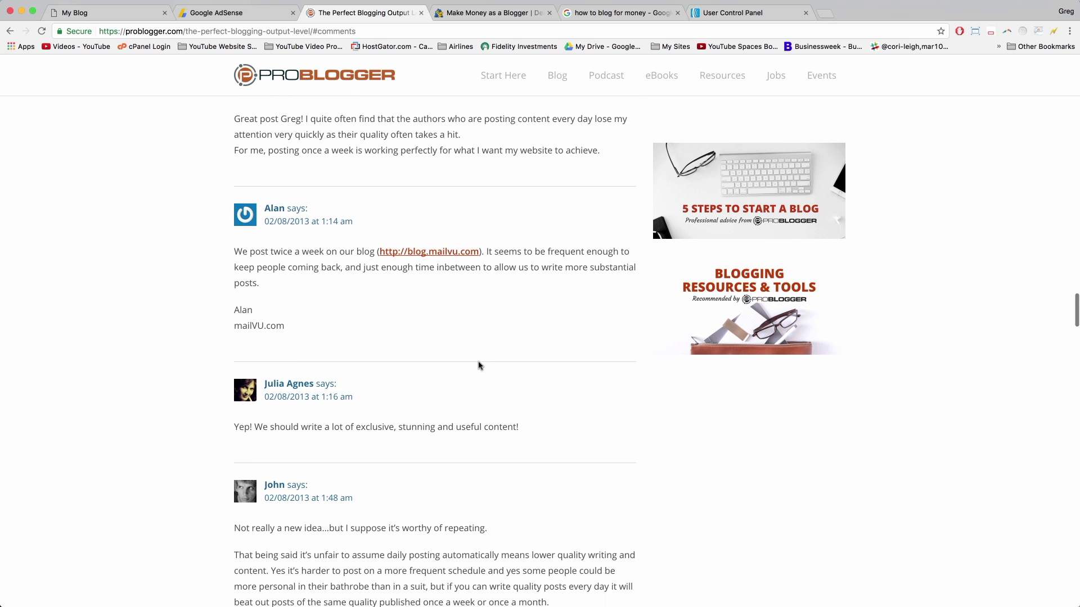
pyautogui.scroll(-8, 480, 365)
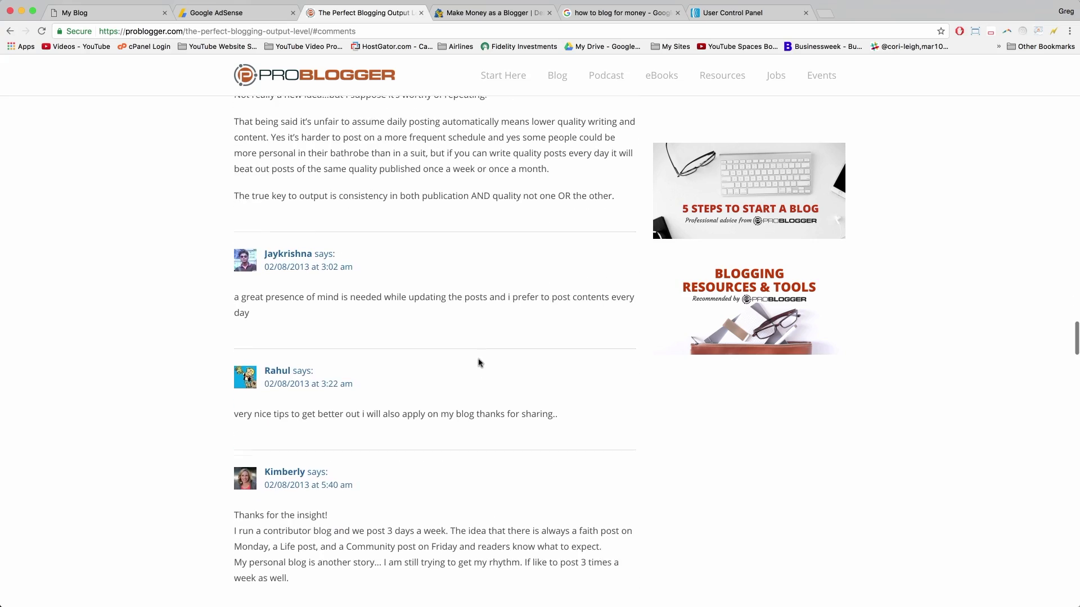
pyautogui.scroll(20, 479, 363)
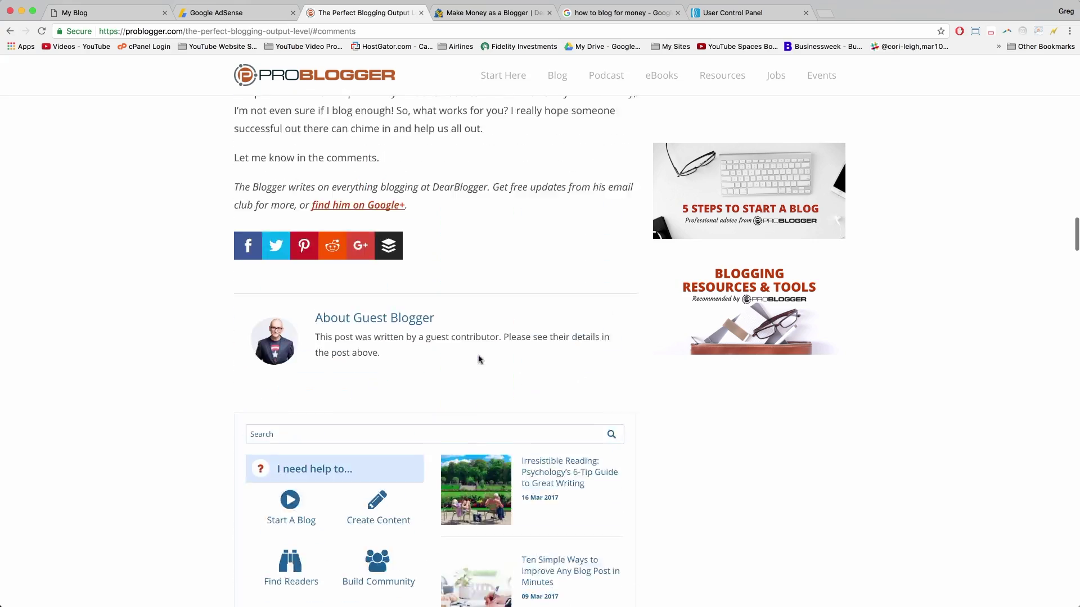
pyautogui.scroll(20, 479, 359)
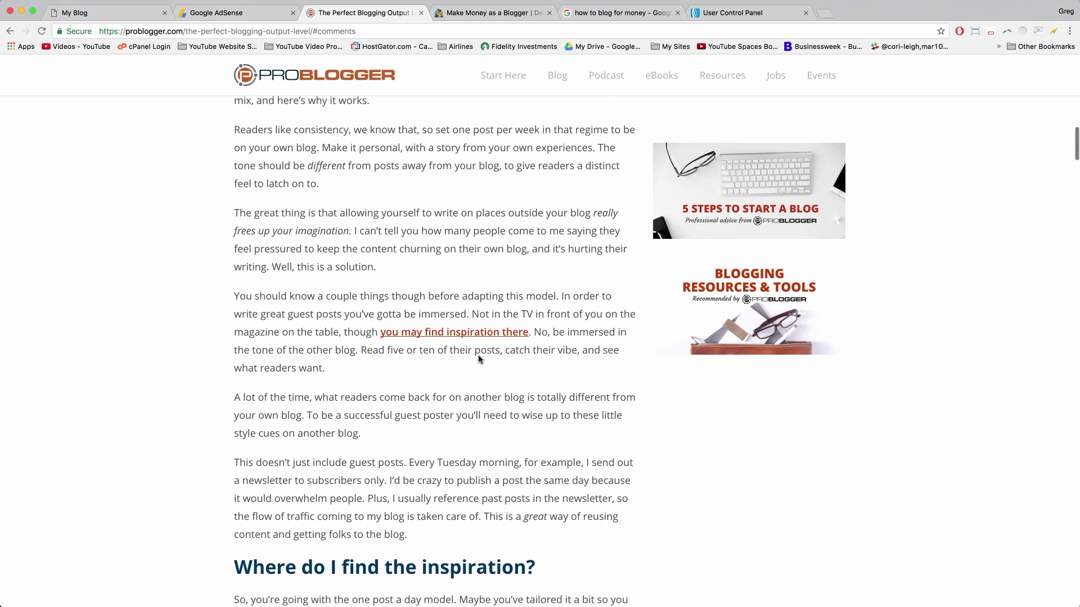
pyautogui.scroll(7, 480, 359)
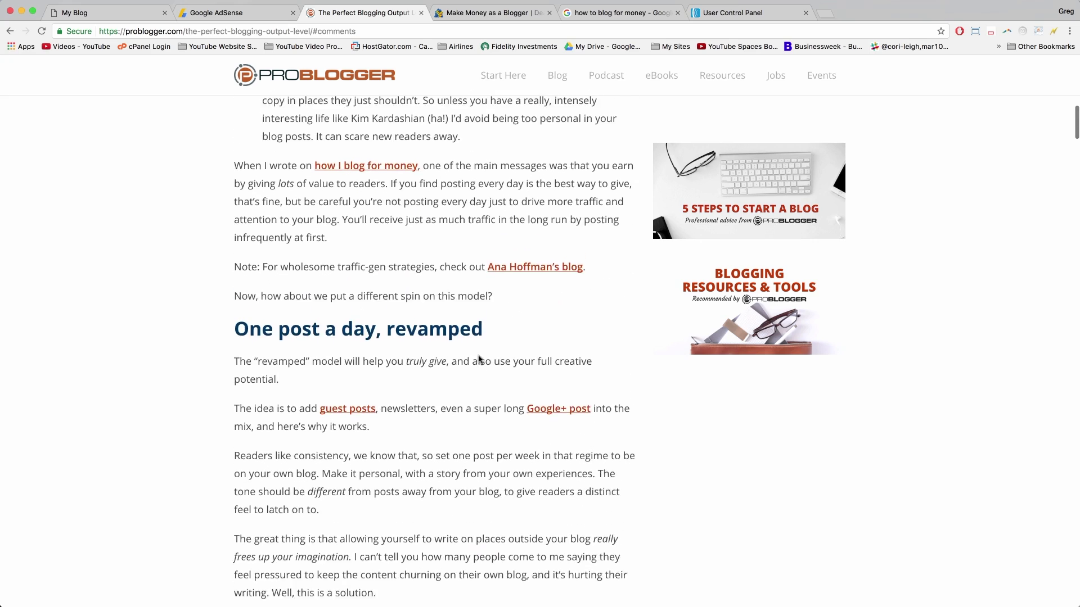
pyautogui.scroll(6, 480, 360)
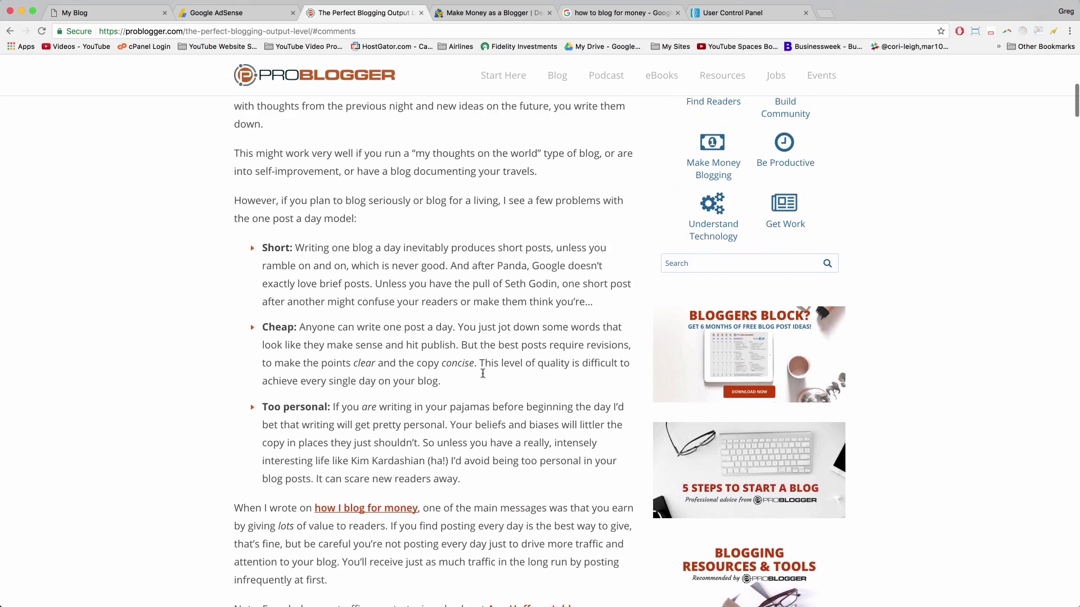
pyautogui.scroll(8, 483, 372)
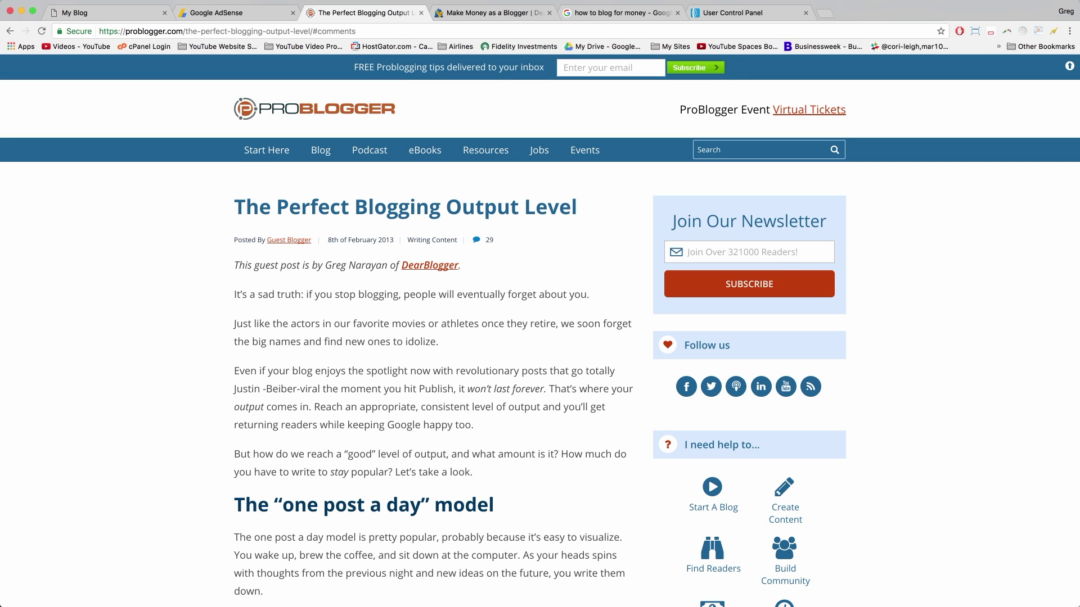
pyautogui.click(292, 13)
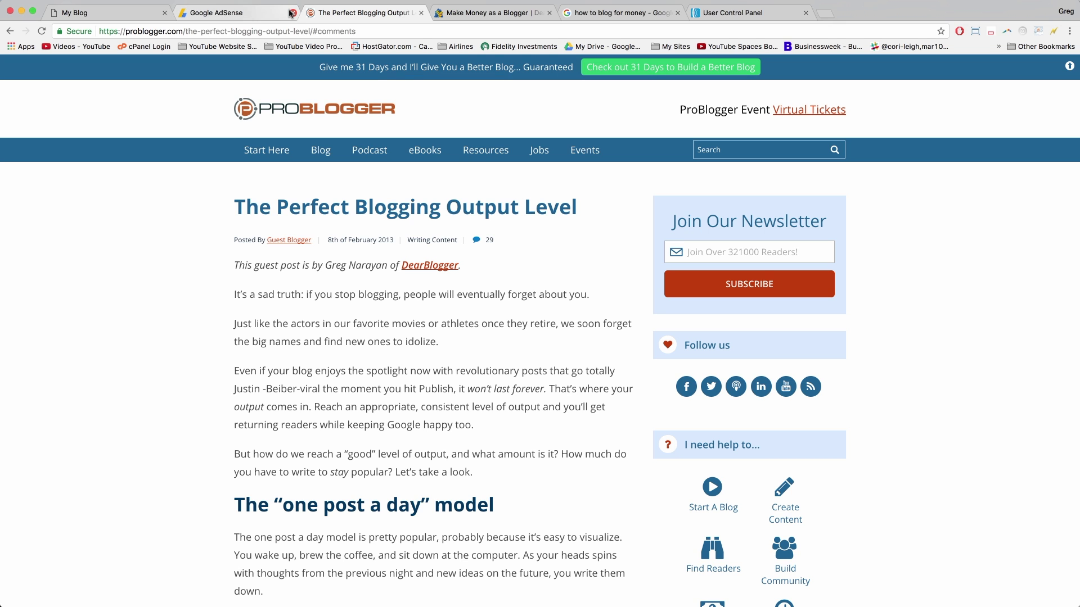
# Close the three remaining leftover research tabs.
pyautogui.click(292, 13)
pyautogui.click(292, 12)
pyautogui.click(293, 13)
pyautogui.click(293, 12)
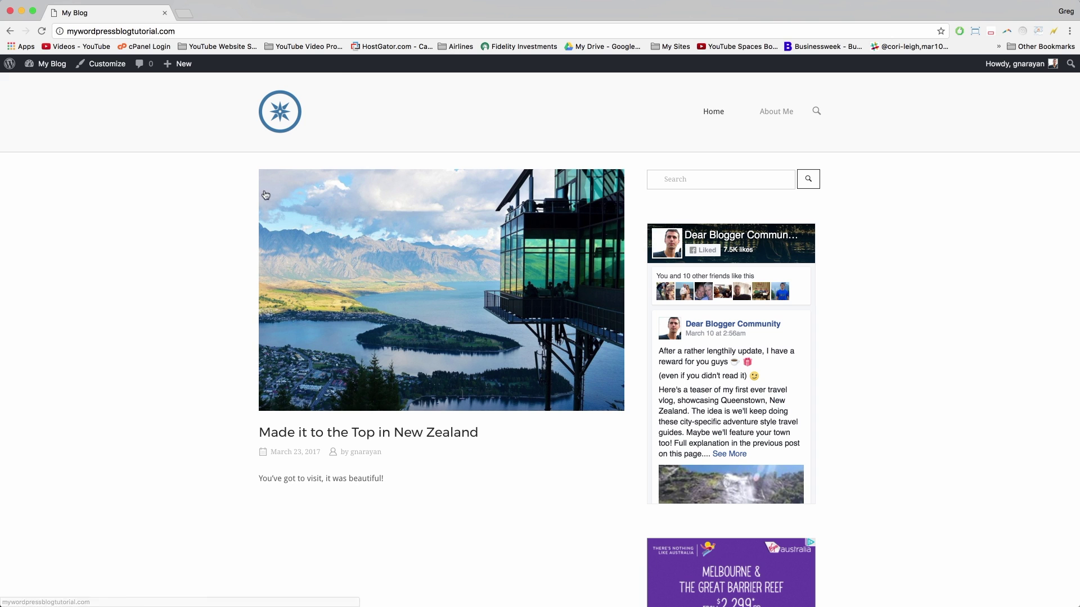
# Scroll the My Blog homepage with the New Zealand post, then reload it via the site logo.
pyautogui.scroll(-5, 583, 452)
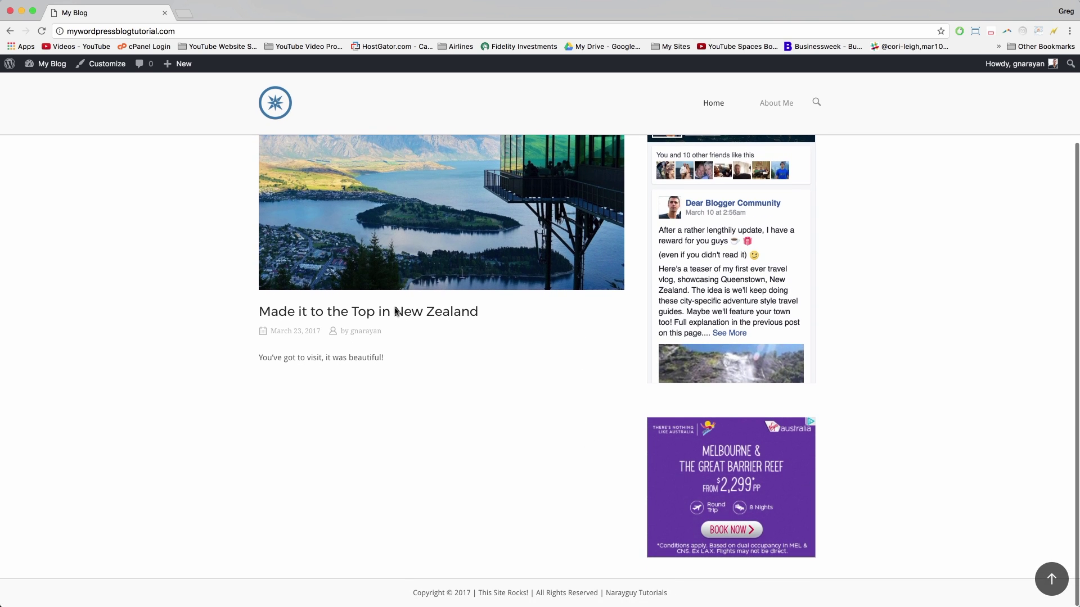
pyautogui.scroll(5, 590, 352)
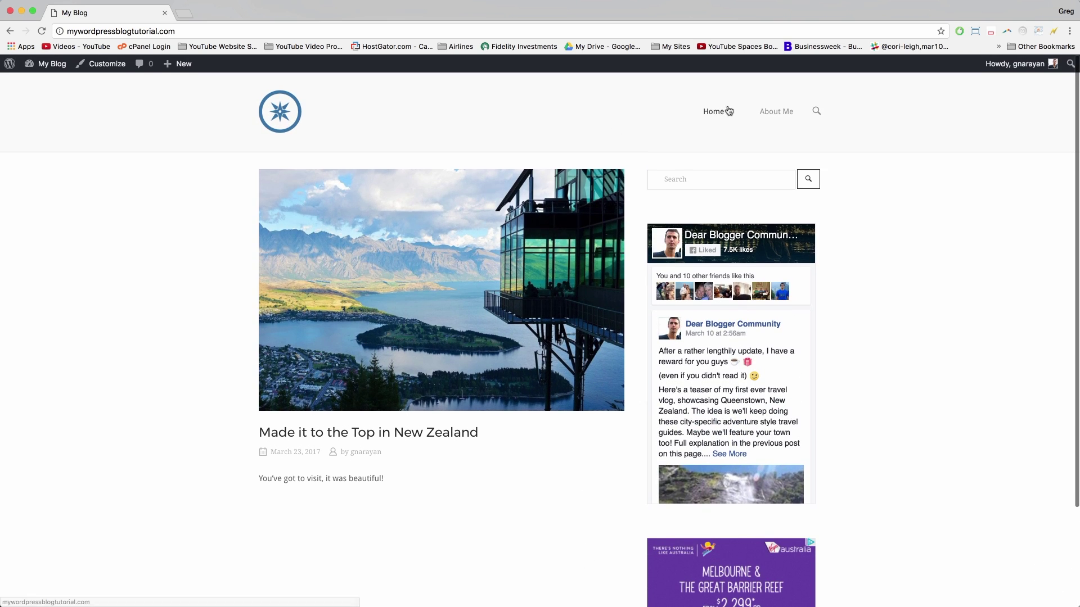
pyautogui.scroll(-5, 665, 135)
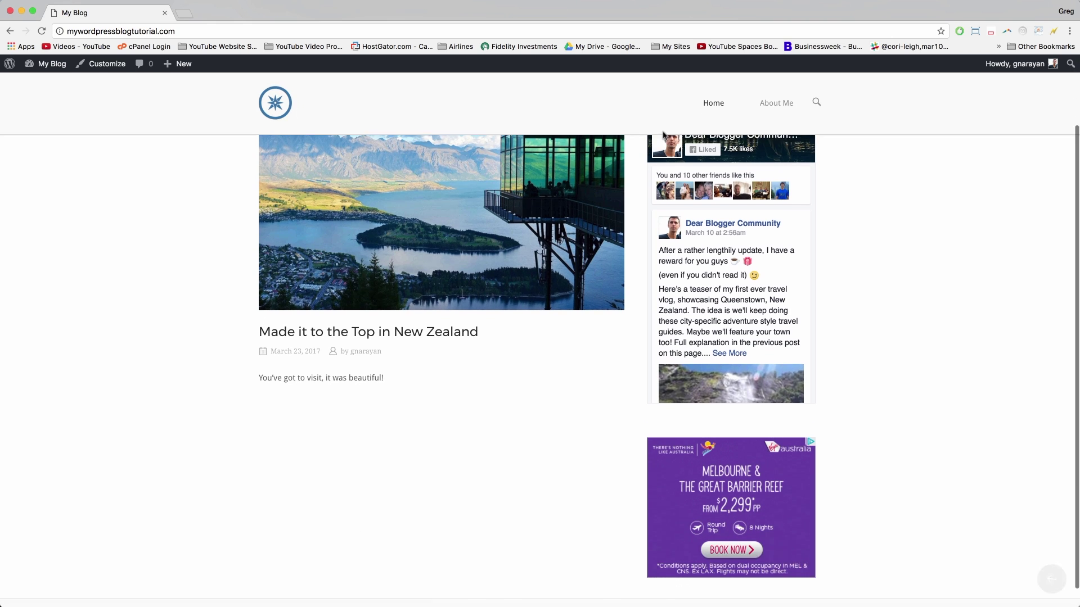
pyautogui.scroll(5, 619, 416)
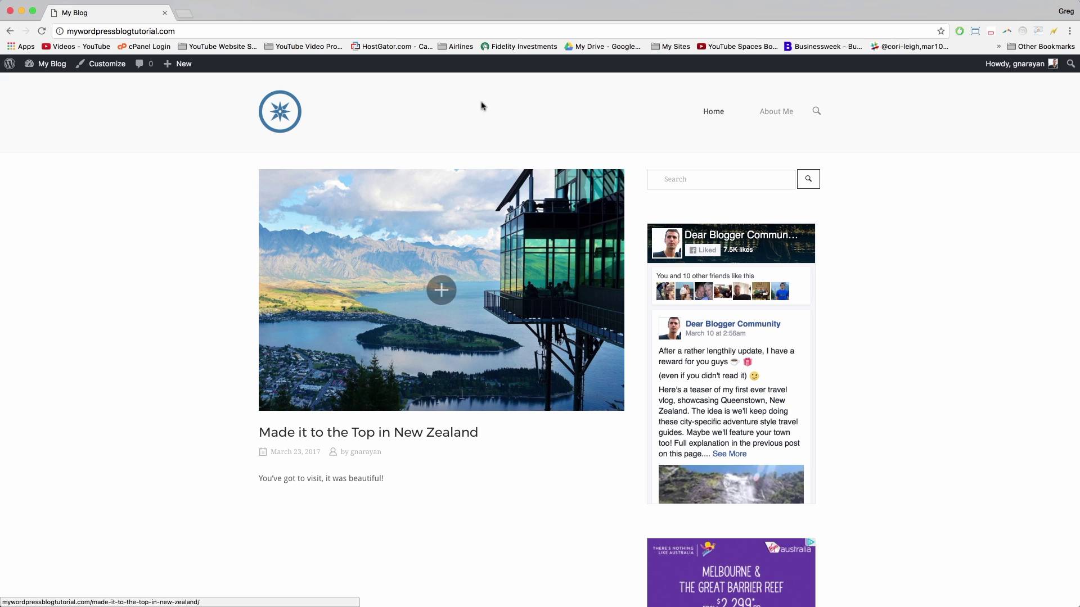
pyautogui.click(287, 117)
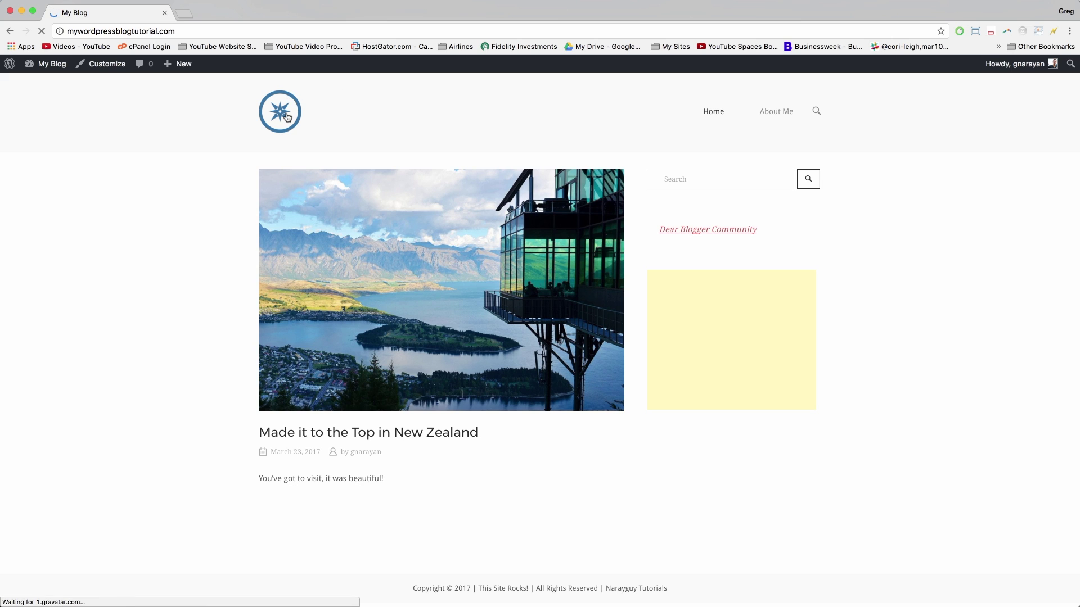